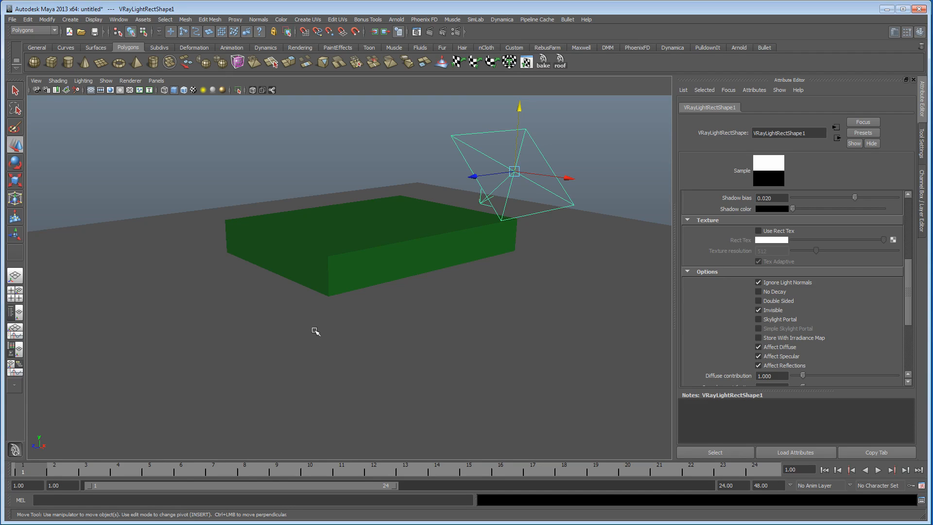
# Step: Examine the scene's ground plane, green box and V-Ray rectangular light from several angles
pyautogui.keyDown('alt'); pyautogui.moveTo(307, 321); pyautogui.dragTo(445, 349, button='right'); pyautogui.keyUp('alt')
pyautogui.keyDown('alt'); pyautogui.moveTo(445, 349); pyautogui.dragTo(442, 329, button='middle'); pyautogui.keyUp('alt')
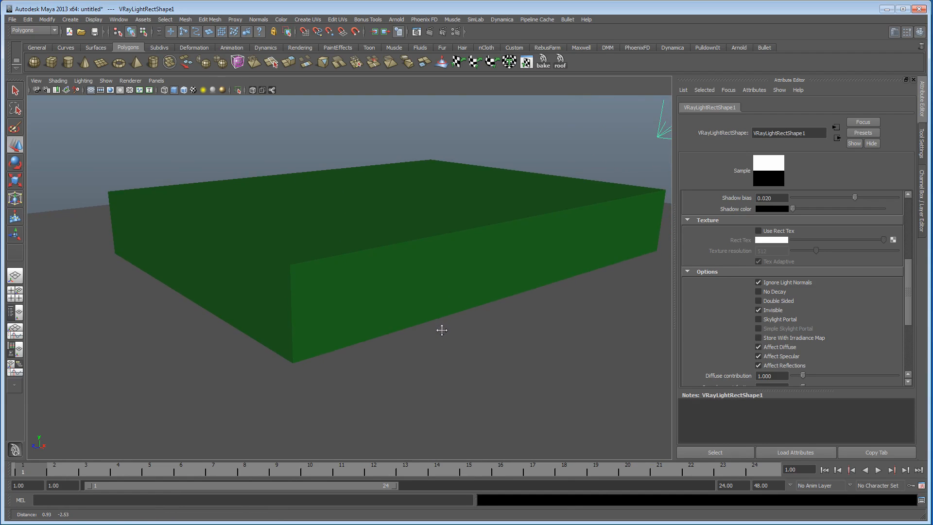
pyautogui.keyDown('alt'); pyautogui.moveTo(441, 330); pyautogui.dragTo(294, 333, button='right'); pyautogui.keyUp('alt')
pyautogui.keyDown('alt'); pyautogui.moveTo(293, 333); pyautogui.dragTo(288, 338); pyautogui.keyUp('alt')
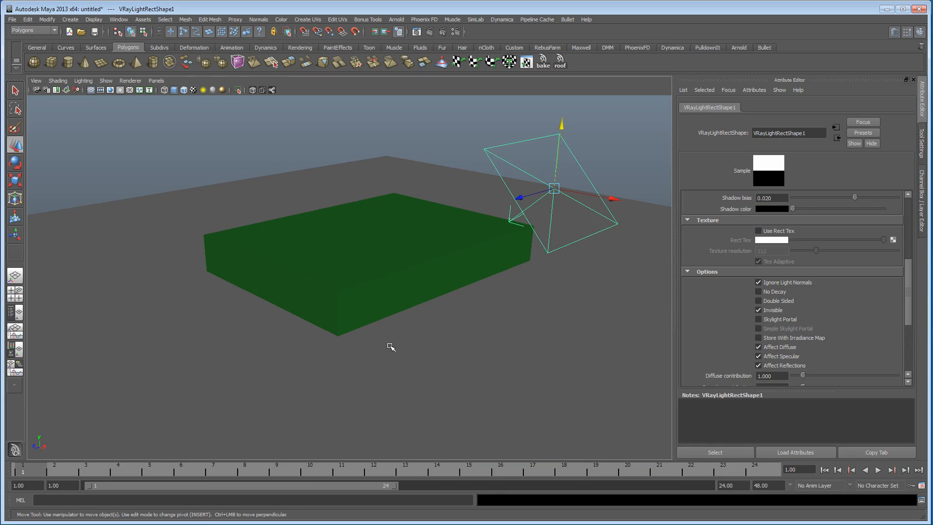
pyautogui.click(368, 357)
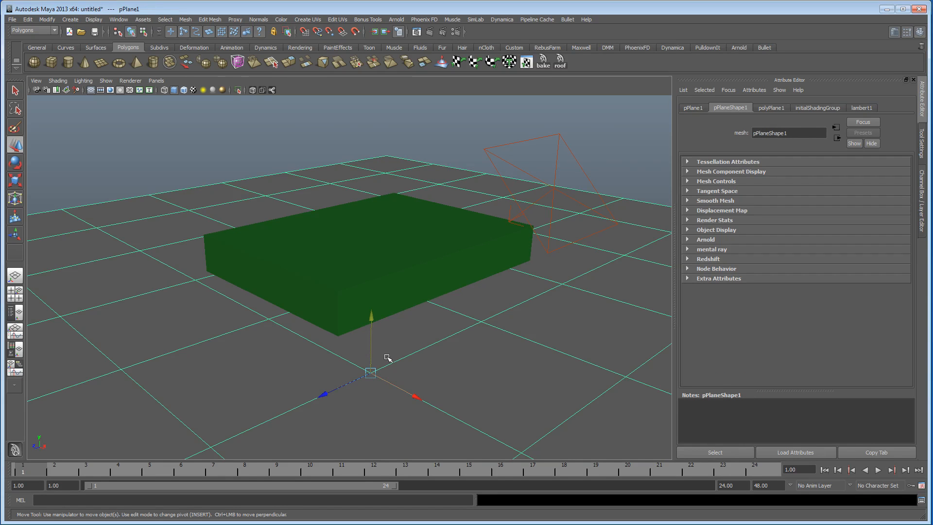
pyautogui.click(411, 273)
pyautogui.keyDown('alt'); pyautogui.moveTo(233, 343); pyautogui.dragTo(255, 349); pyautogui.keyUp('alt')
pyautogui.click(536, 191)
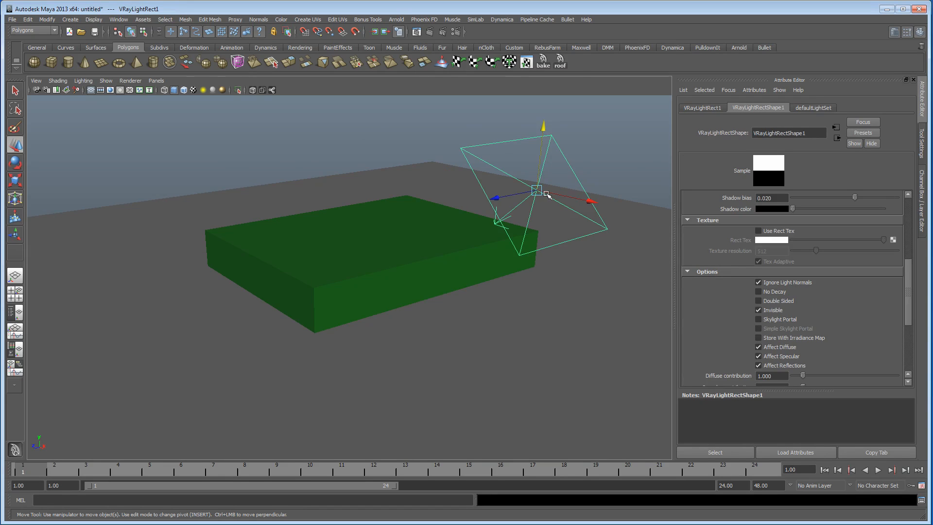
# Step: Review the light types available for creation and the rectangular light's Invisible option
pyautogui.click(71, 19)
pyautogui.moveTo(107, 225)
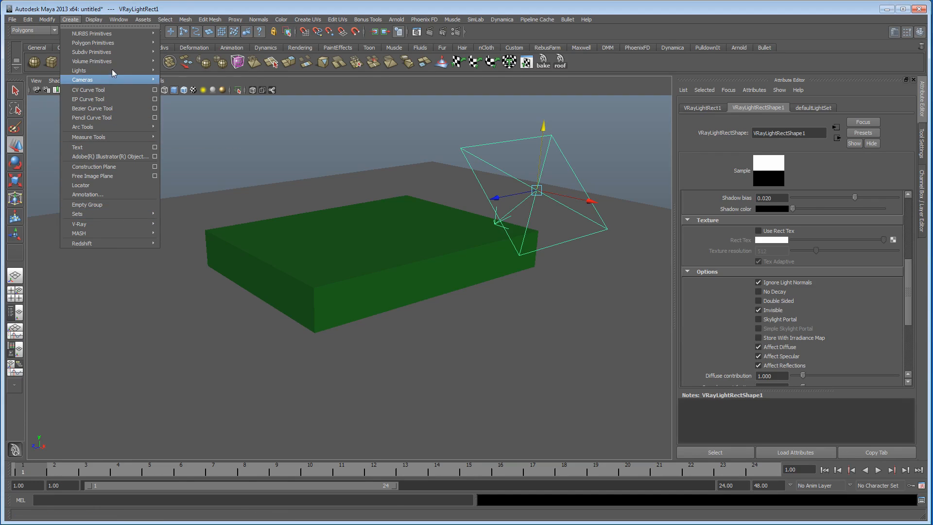
pyautogui.moveTo(112, 70)
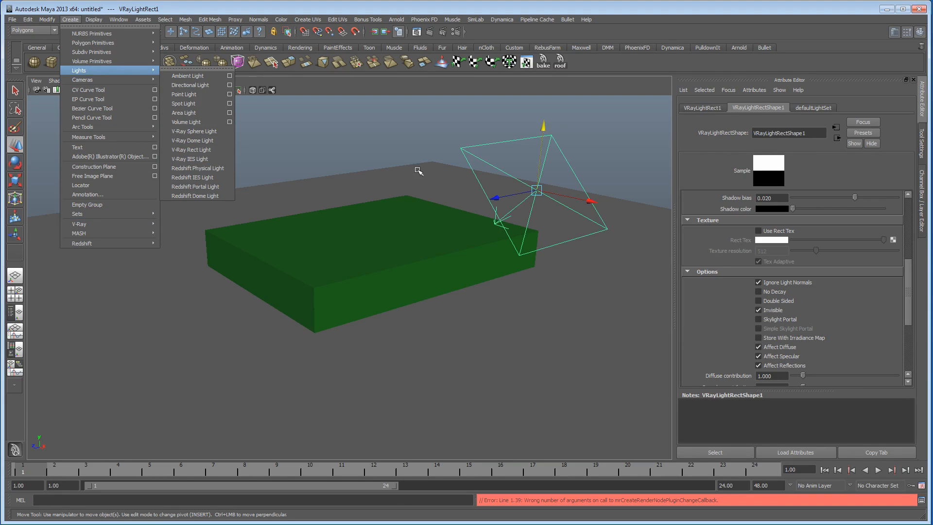
pyautogui.moveTo(431, 292)
pyautogui.keyDown('alt'); pyautogui.mouseDown(button='middle')
pyautogui.moveTo(465, 294)
pyautogui.moveTo(444, 302)
pyautogui.mouseUp(button='middle'); pyautogui.keyUp('alt')
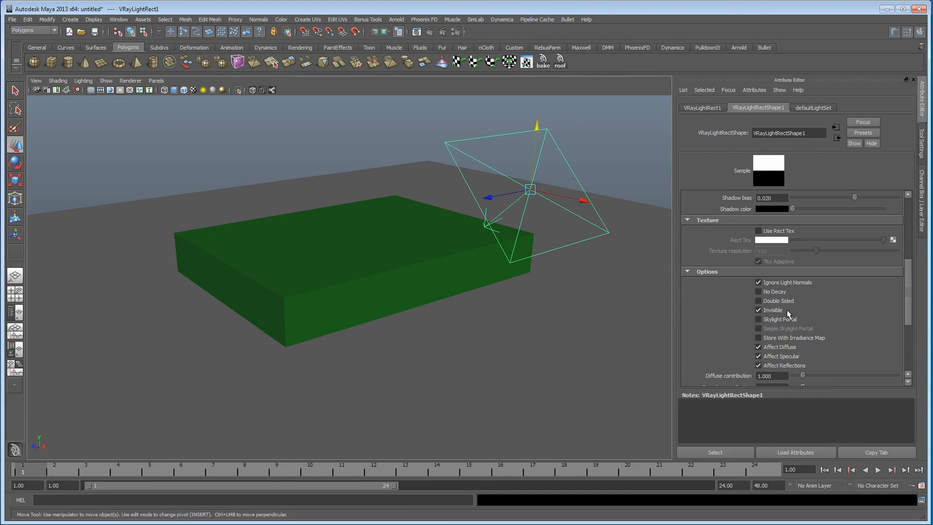
pyautogui.keyDown('alt'); pyautogui.moveTo(410, 292); pyautogui.dragTo(429, 292); pyautogui.keyUp('alt')
pyautogui.keyDown('alt'); pyautogui.moveTo(430, 292); pyautogui.dragTo(448, 299, button='right'); pyautogui.keyUp('alt')
pyautogui.keyDown('alt'); pyautogui.moveTo(449, 299); pyautogui.dragTo(422, 312); pyautogui.keyUp('alt')
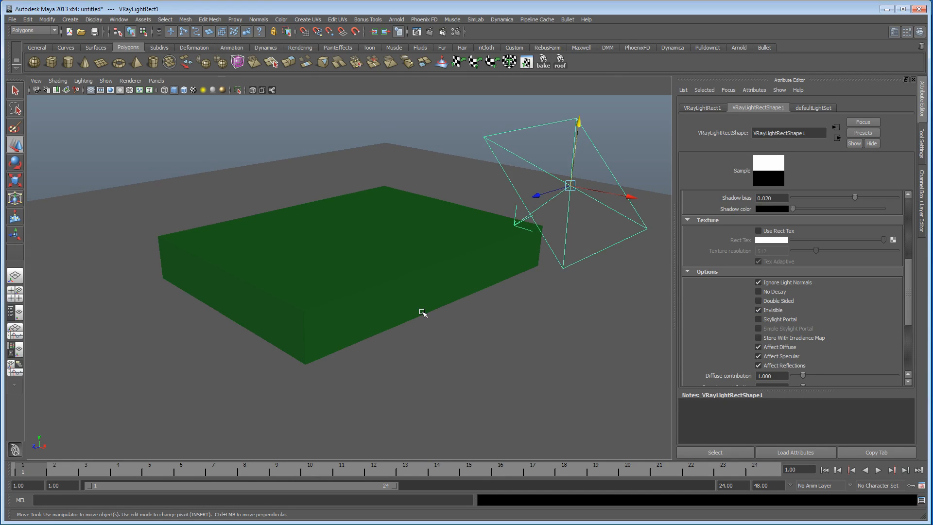
# Step: Bring up Hypershade and create a VRay Mtl material from the Maya node category
pyautogui.moveTo(301, 522); pyautogui.dragTo(563, 337)
pyautogui.click(348, 254)
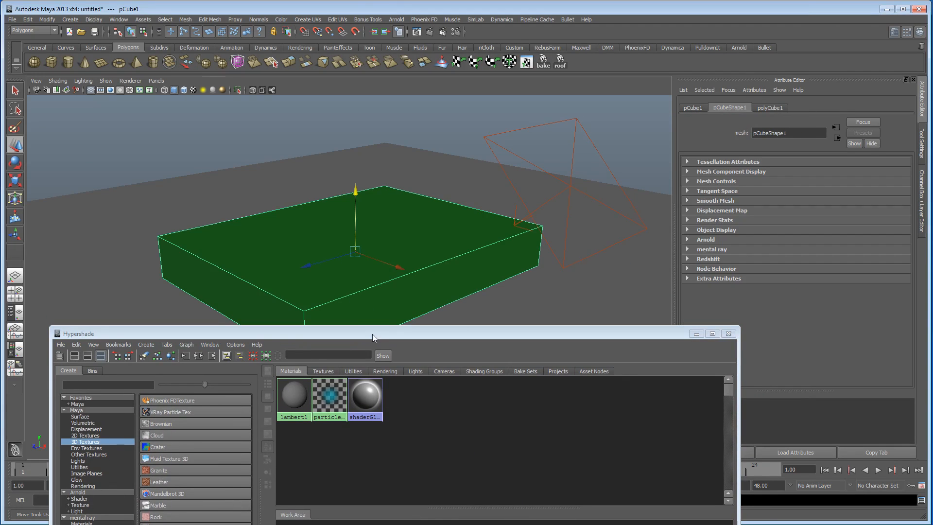
pyautogui.moveTo(373, 338); pyautogui.dragTo(376, 117)
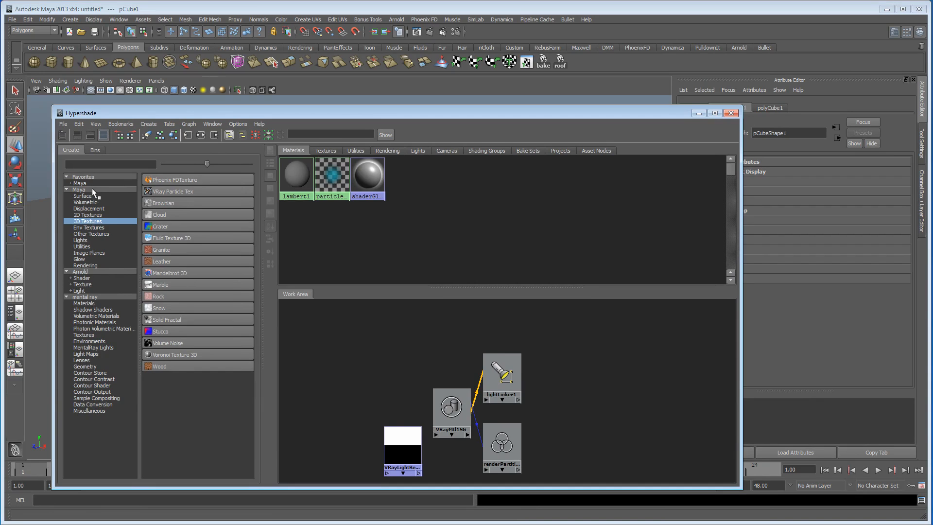
pyautogui.click(87, 184)
pyautogui.click(93, 189)
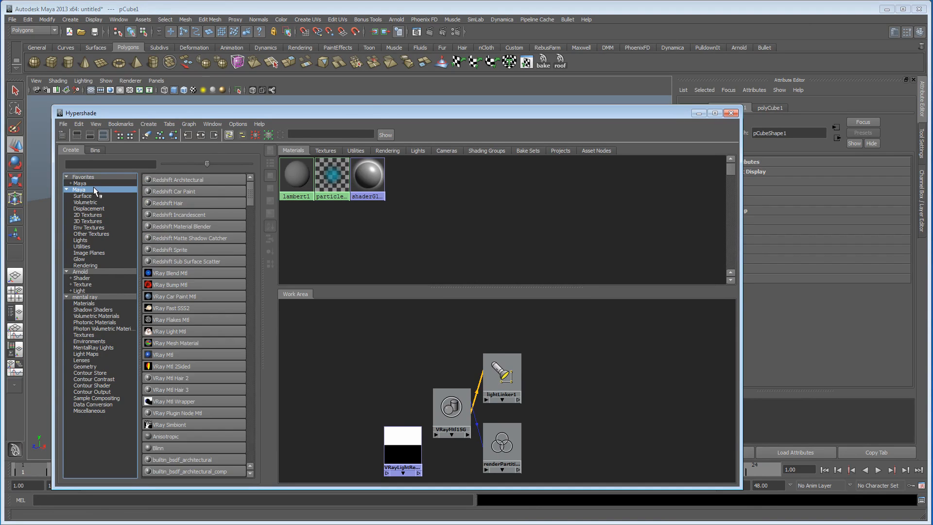
pyautogui.click(179, 354)
# Step: Assign the new VRay Mtl material to the box
pyautogui.moveTo(395, 120); pyautogui.dragTo(409, 289)
pyautogui.click(384, 228)
pyautogui.moveTo(310, 337); pyautogui.dragTo(310, 310, button='right')
pyautogui.moveTo(382, 285); pyautogui.dragTo(370, 128)
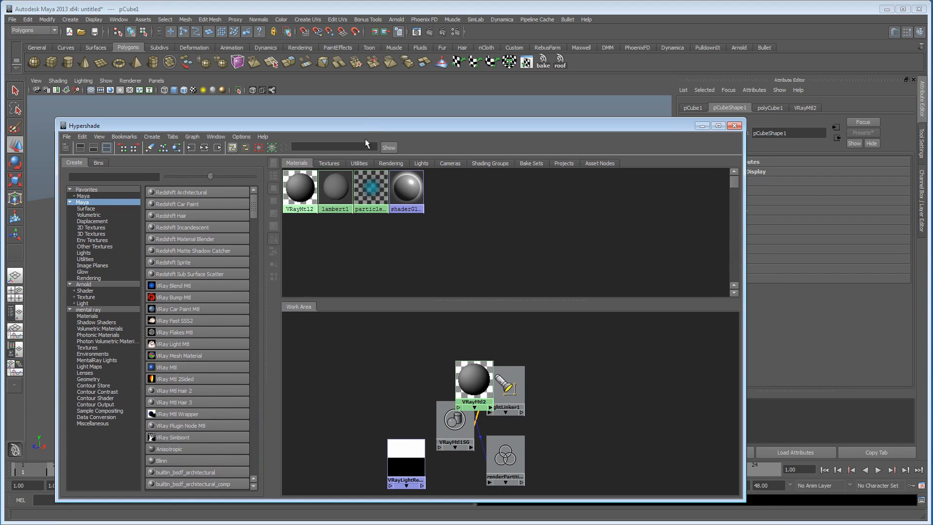
# Step: Graph the VRayMtl2 network and inspect its shading group's Volume material slot
pyautogui.click(300, 190)
pyautogui.moveTo(552, 134); pyautogui.dragTo(538, 124)
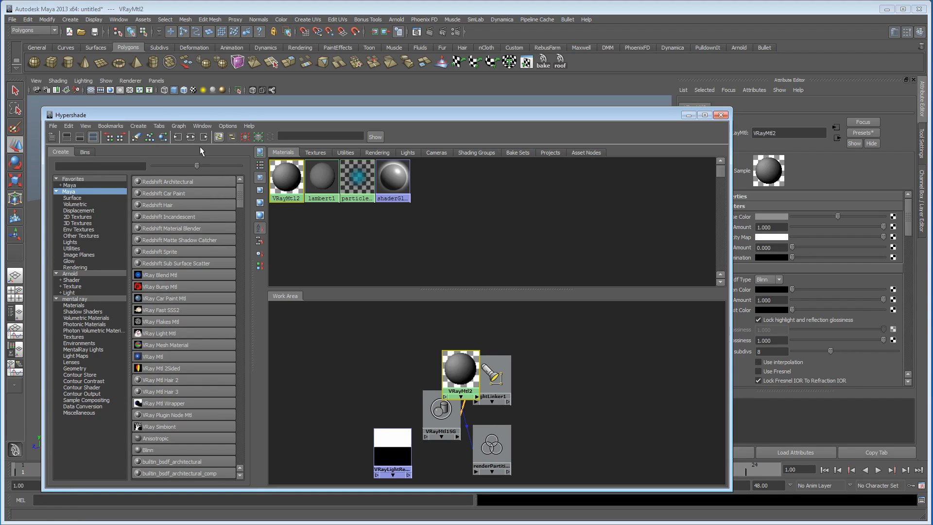
pyautogui.click(191, 136)
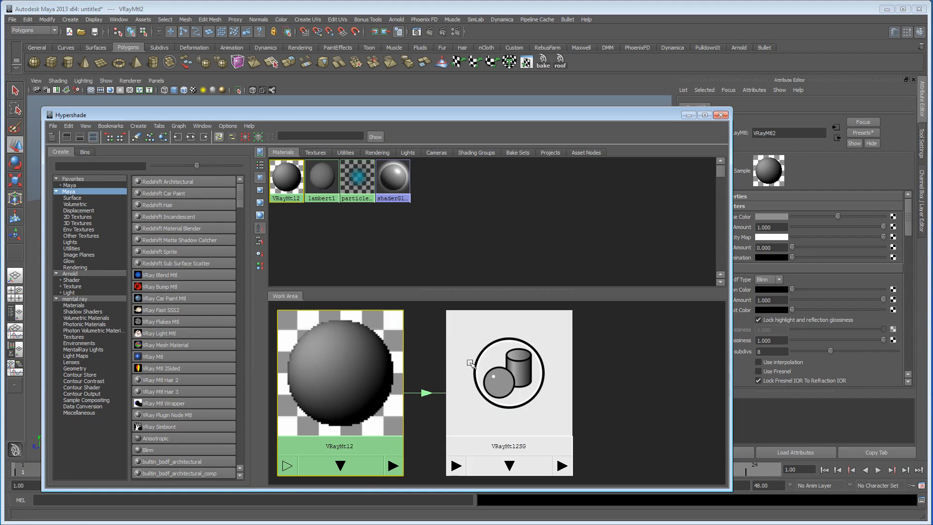
pyautogui.click(516, 376)
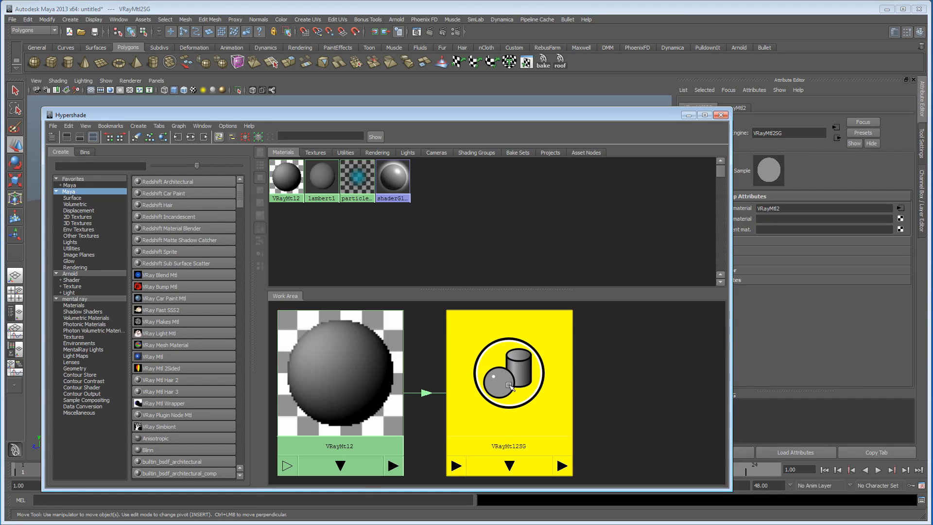
pyautogui.moveTo(616, 114); pyautogui.dragTo(474, 112)
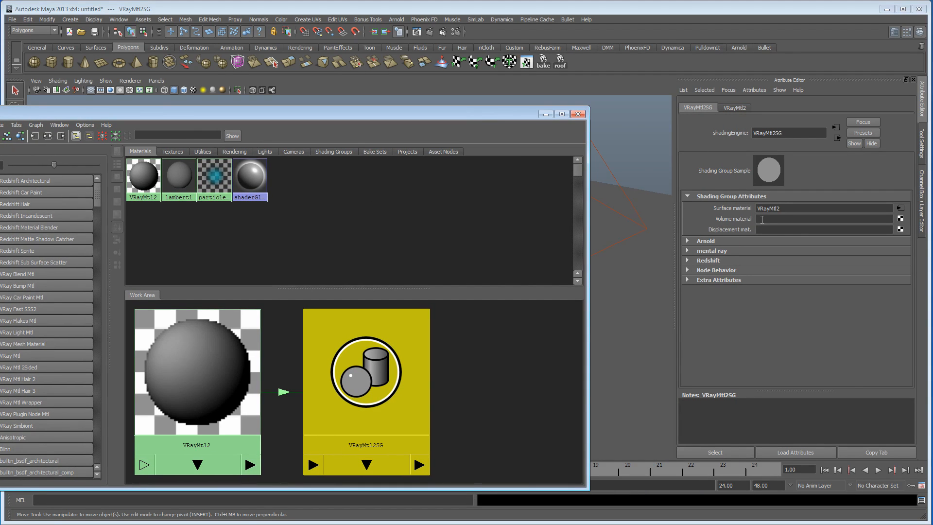
pyautogui.click(784, 221)
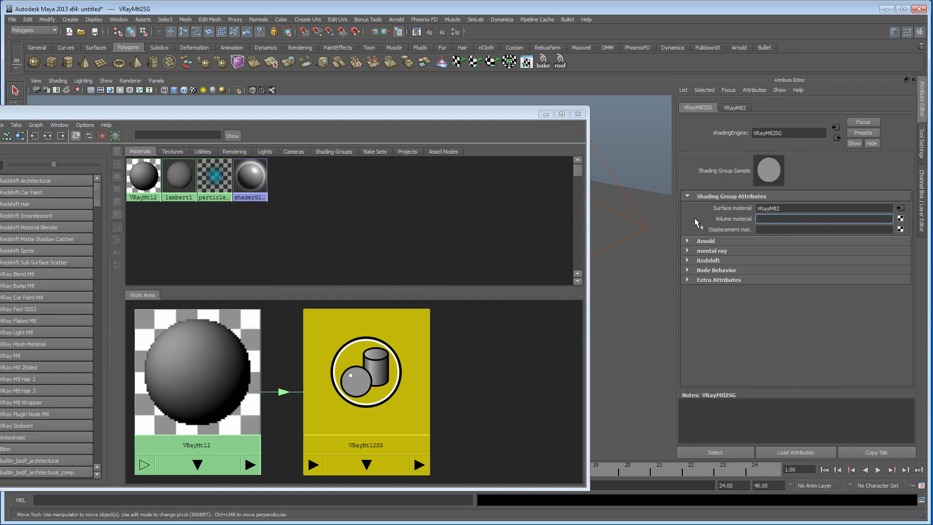
pyautogui.moveTo(366, 116); pyautogui.dragTo(503, 100)
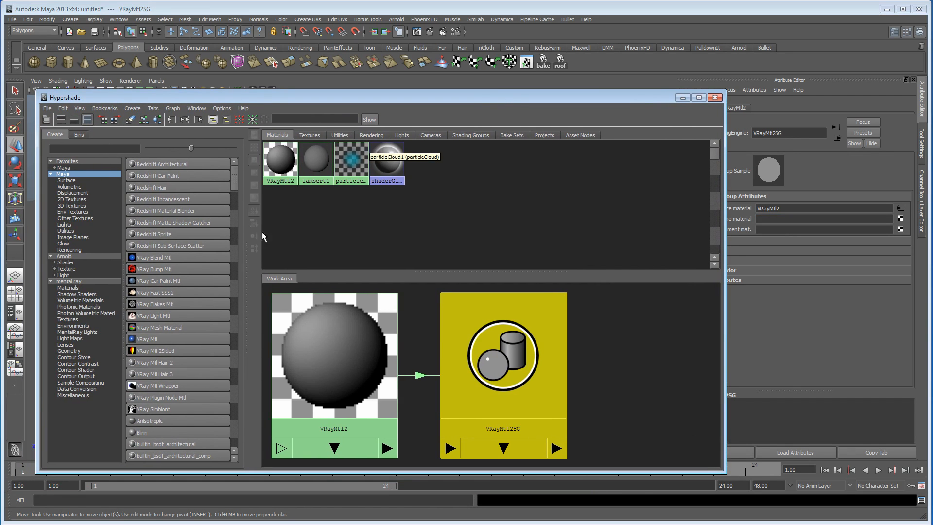
# Step: Create a VRay Environment Fog node and place it beside the VRayMtl2SG shading group in the work area
pyautogui.moveTo(238, 182); pyautogui.dragTo(243, 264)
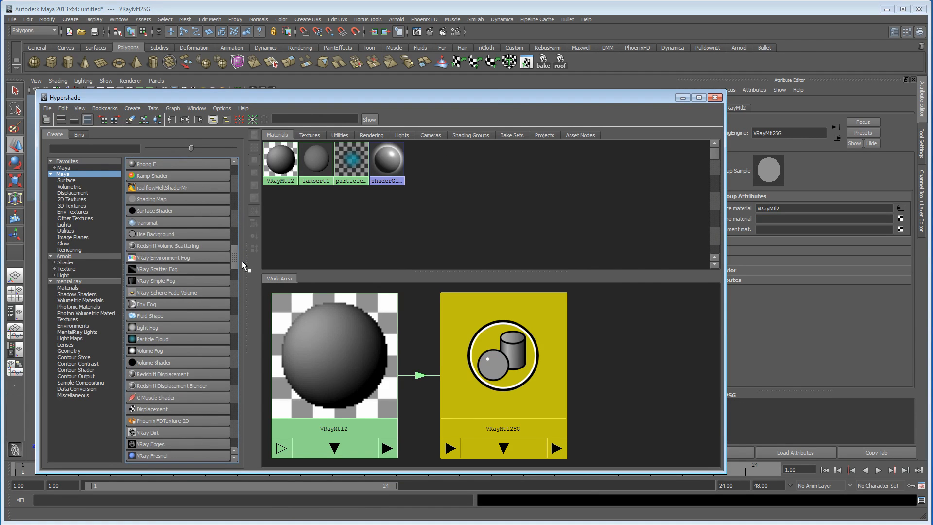
pyautogui.click(166, 261)
pyautogui.moveTo(313, 364); pyautogui.dragTo(635, 368)
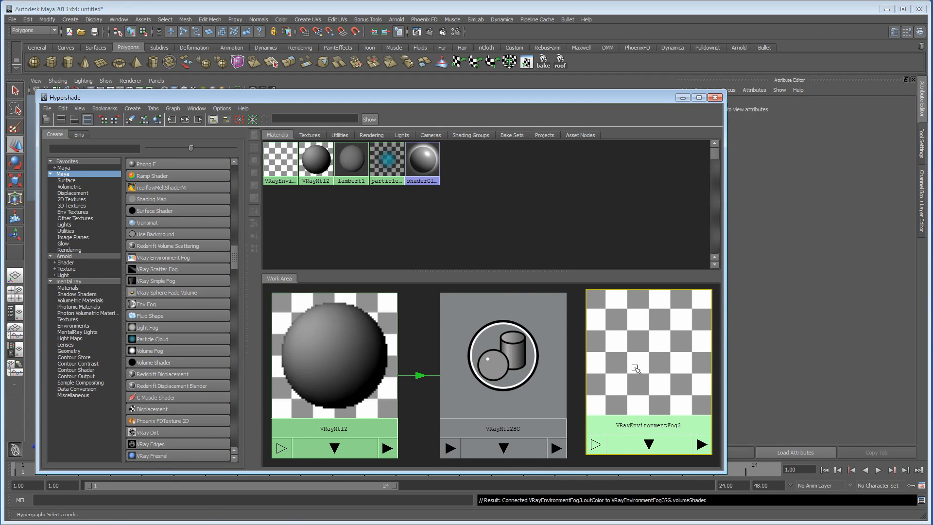
# Step: Connect VRayEnvironmentFog3 to the Volume material of VRayMtl2SG
pyautogui.moveTo(672, 346); pyautogui.dragTo(545, 385, button='middle')
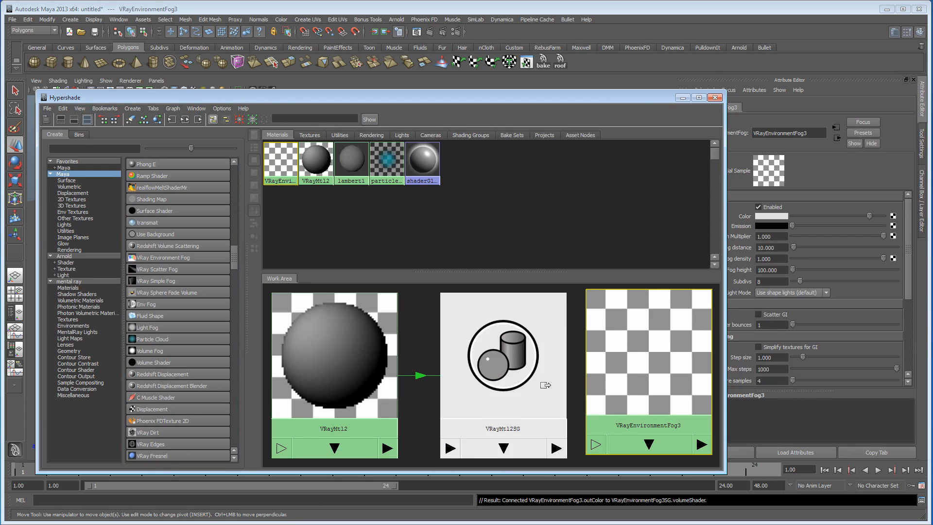
pyautogui.click(503, 364)
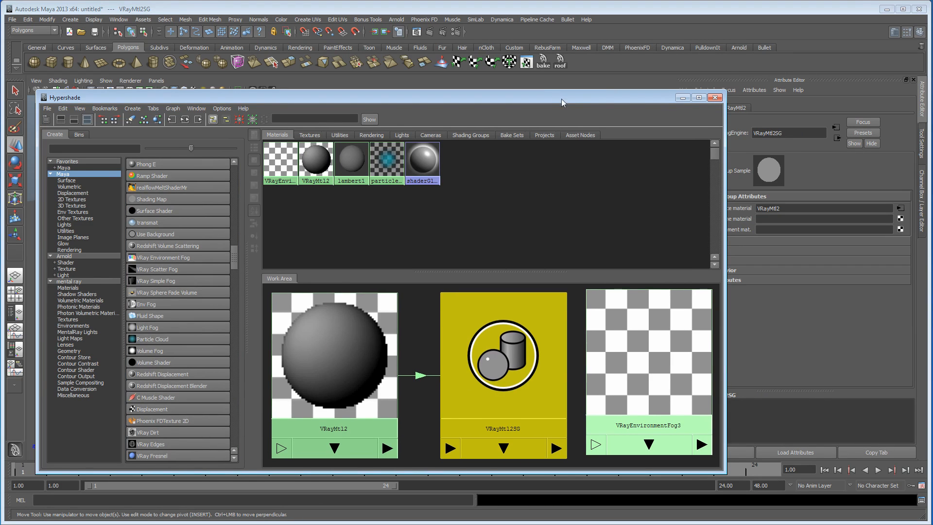
pyautogui.moveTo(562, 98); pyautogui.dragTo(381, 93)
pyautogui.moveTo(462, 370); pyautogui.dragTo(731, 220, button='middle')
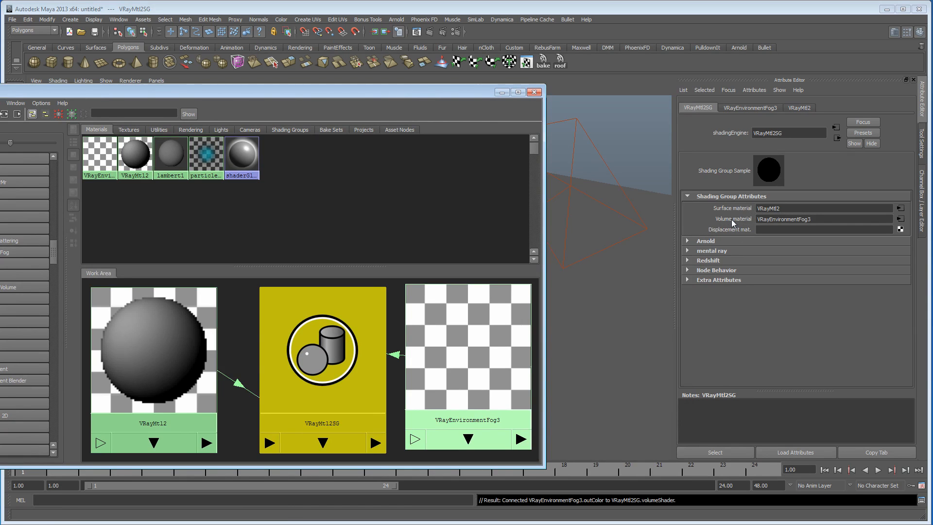
# Step: Render the perspective view with V-Ray to check the box with the fog connected
pyautogui.moveTo(387, 92); pyautogui.dragTo(554, 312)
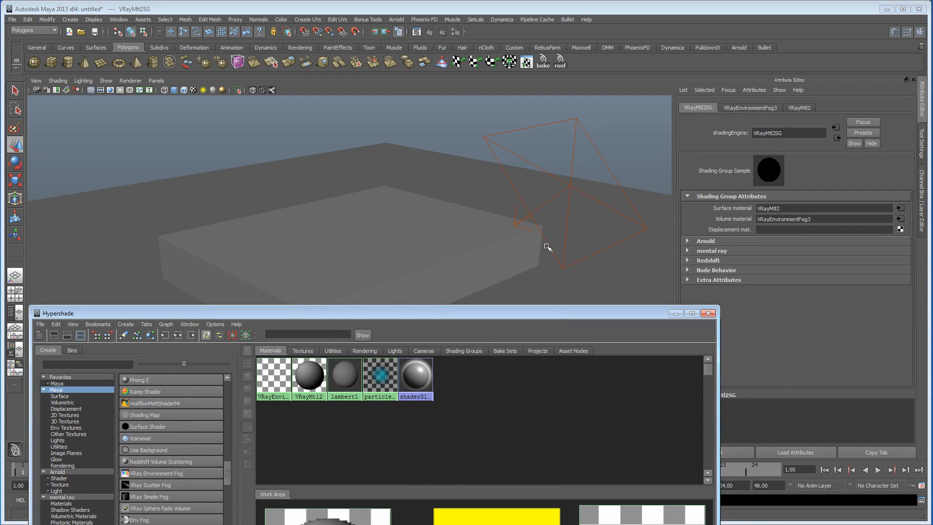
pyautogui.click(432, 32)
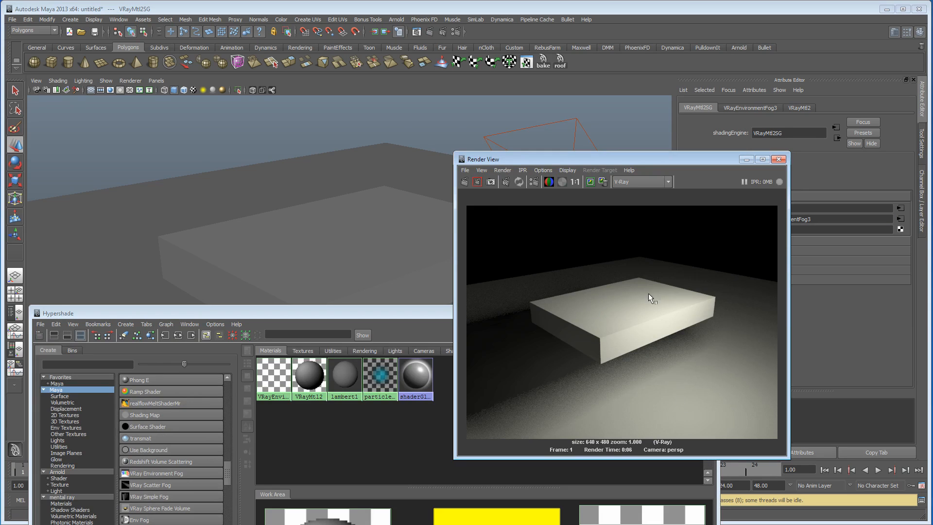
pyautogui.moveTo(668, 158)
pyautogui.mouseDown()
pyautogui.moveTo(505, 130)
pyautogui.moveTo(546, 104)
pyautogui.mouseUp()
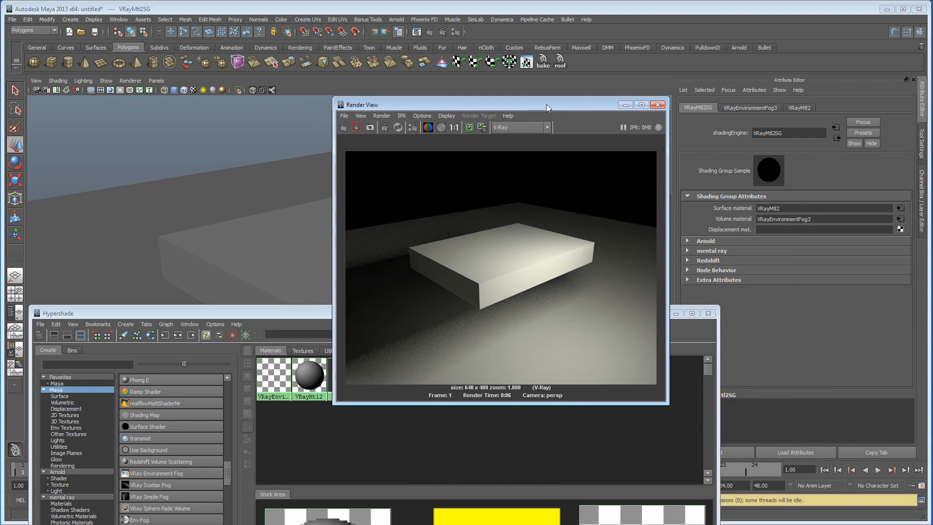
# Step: Set the Opacity Map colour of VRayMtl2 to black
pyautogui.moveTo(262, 314); pyautogui.dragTo(275, 98)
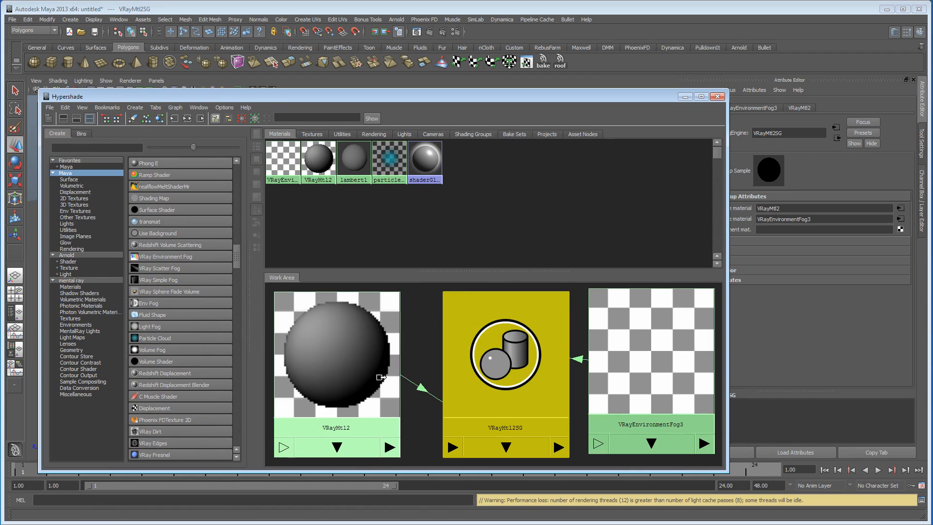
pyautogui.click(351, 348)
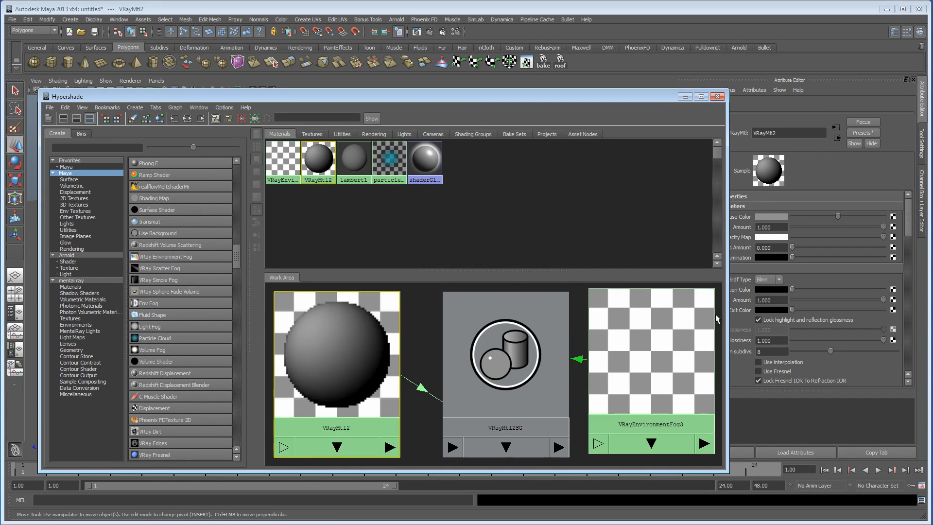
pyautogui.moveTo(726, 315); pyautogui.dragTo(697, 314)
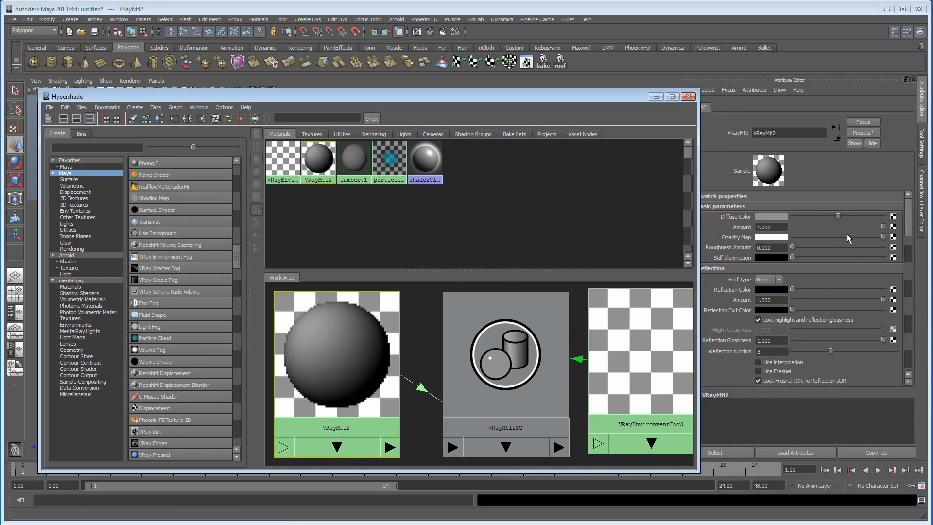
pyautogui.moveTo(847, 235); pyautogui.dragTo(676, 235)
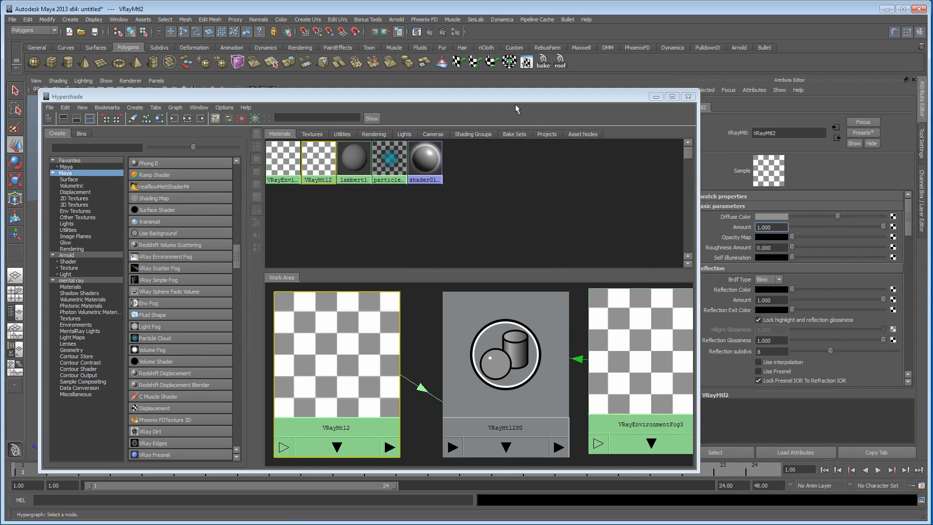
# Step: Re-render the scene to check the fog volume with the fully transparent surface material
pyautogui.moveTo(509, 94)
pyautogui.mouseDown()
pyautogui.moveTo(494, 101)
pyautogui.moveTo(517, 89)
pyautogui.moveTo(499, 80)
pyautogui.mouseUp()
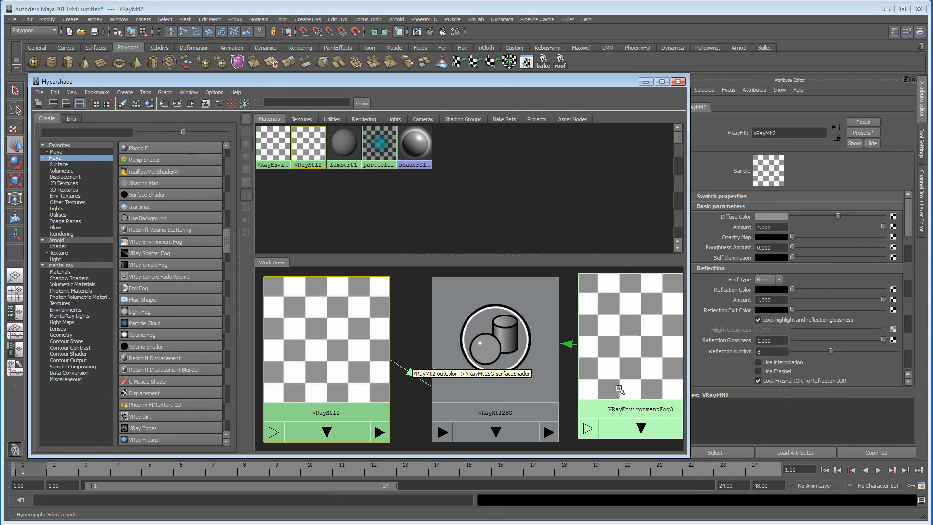
pyautogui.moveTo(558, 81); pyautogui.dragTo(549, 429)
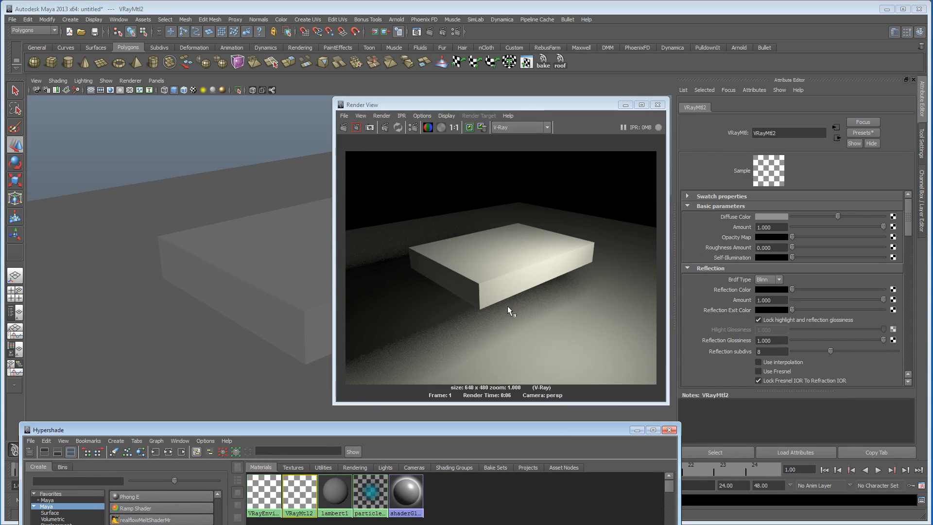
pyautogui.click(345, 128)
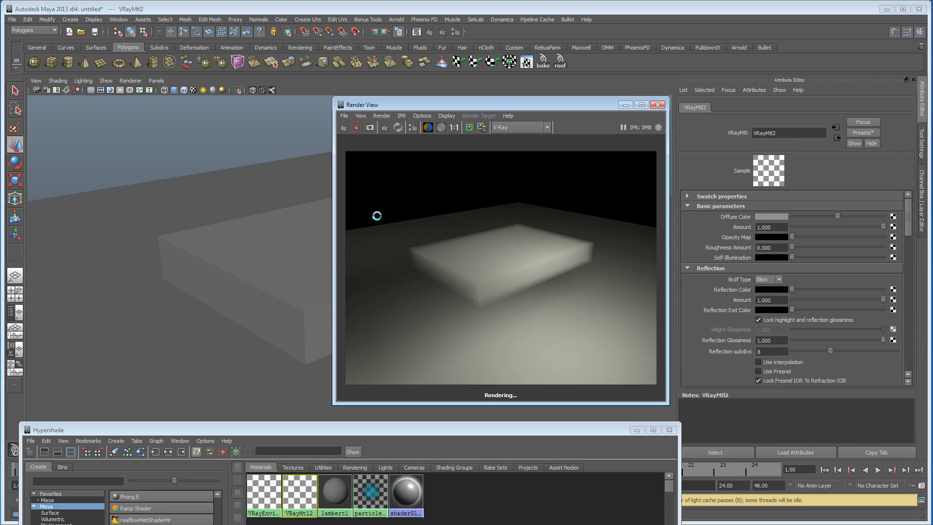
pyautogui.moveTo(440, 105); pyautogui.dragTo(549, 98)
# Step: Move the rectangular light horizontally until it sits above the box
pyautogui.moveTo(256, 242)
pyautogui.keyDown('alt'); pyautogui.mouseDown()
pyautogui.moveTo(240, 235)
pyautogui.moveTo(390, 235)
pyautogui.moveTo(239, 242)
pyautogui.mouseUp(); pyautogui.keyUp('alt')
pyautogui.keyDown('alt'); pyautogui.moveTo(240, 242); pyautogui.dragTo(309, 240, button='right'); pyautogui.keyUp('alt')
pyautogui.keyDown('alt'); pyautogui.moveTo(308, 240); pyautogui.dragTo(266, 236); pyautogui.keyUp('alt')
pyautogui.keyDown('alt'); pyautogui.moveTo(266, 237); pyautogui.dragTo(119, 227, button='right'); pyautogui.keyUp('alt')
pyautogui.moveTo(603, 97); pyautogui.dragTo(775, 157)
pyautogui.keyDown('alt'); pyautogui.moveTo(491, 172); pyautogui.dragTo(437, 170); pyautogui.keyUp('alt')
pyautogui.keyDown('alt'); pyautogui.moveTo(437, 170); pyautogui.dragTo(399, 185, button='right'); pyautogui.keyUp('alt')
pyautogui.keyDown('alt'); pyautogui.moveTo(399, 186); pyautogui.dragTo(429, 203); pyautogui.keyUp('alt')
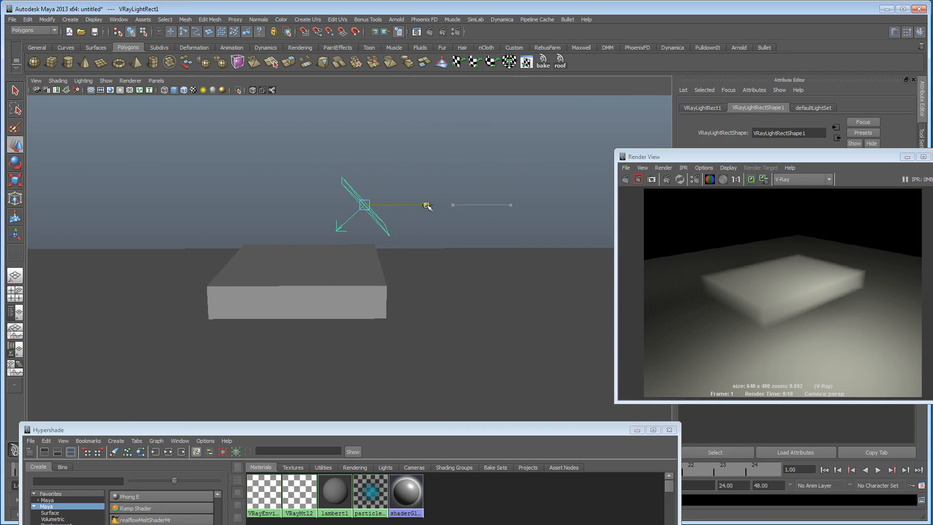
# Step: Rotate the rectangular light to point down at the box and raise it higher
pyautogui.press('e')
pyautogui.moveTo(366, 106); pyautogui.dragTo(360, 103)
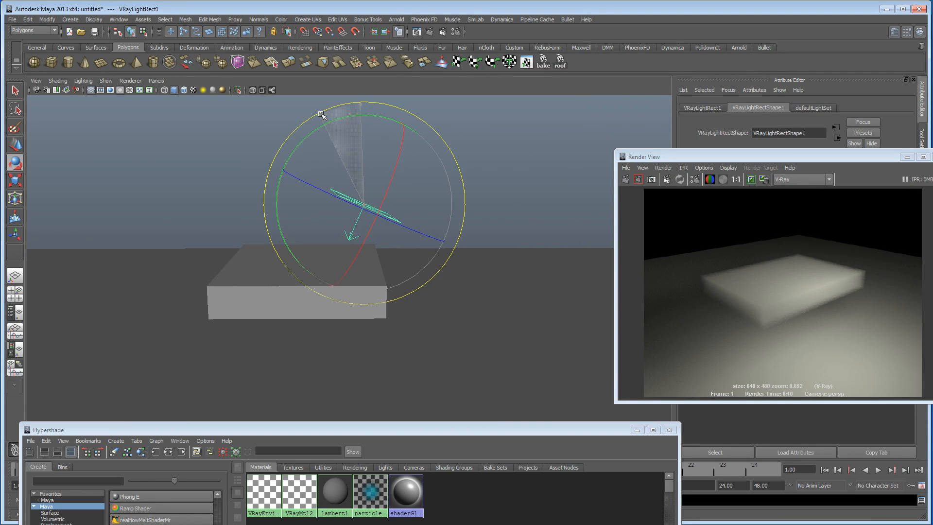
pyautogui.press('w')
pyautogui.moveTo(370, 154); pyautogui.dragTo(372, 113)
# Step: Render the fog box with V-Ray from a closer, lower perspective angle
pyautogui.keyDown('alt'); pyautogui.moveTo(311, 213); pyautogui.dragTo(238, 225); pyautogui.keyUp('alt')
pyautogui.keyDown('alt'); pyautogui.moveTo(237, 225); pyautogui.dragTo(377, 238, button='right'); pyautogui.keyUp('alt')
pyautogui.keyDown('alt'); pyautogui.moveTo(377, 237); pyautogui.dragTo(359, 231); pyautogui.keyUp('alt')
pyautogui.keyDown('alt'); pyautogui.moveTo(359, 231); pyautogui.dragTo(375, 220, button='middle'); pyautogui.keyUp('alt')
pyautogui.keyDown('alt'); pyautogui.moveTo(375, 220); pyautogui.dragTo(302, 224); pyautogui.keyUp('alt')
pyautogui.moveTo(692, 160); pyautogui.dragTo(381, 139)
pyautogui.click(316, 160)
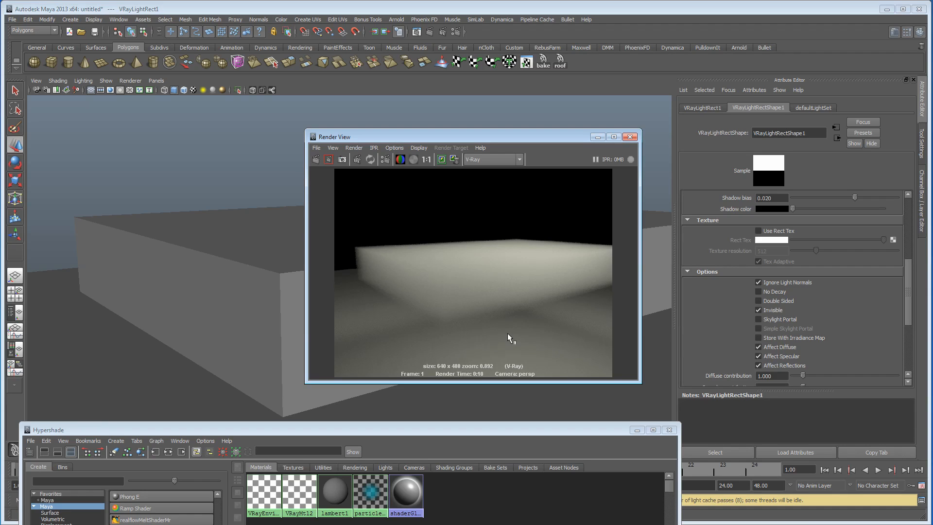
# Step: Scale the fog box up vertically into a much taller volume
pyautogui.moveTo(512, 132); pyautogui.dragTo(580, 108)
pyautogui.keyDown('alt'); pyautogui.moveTo(292, 223); pyautogui.dragTo(62, 239, button='right'); pyautogui.keyUp('alt')
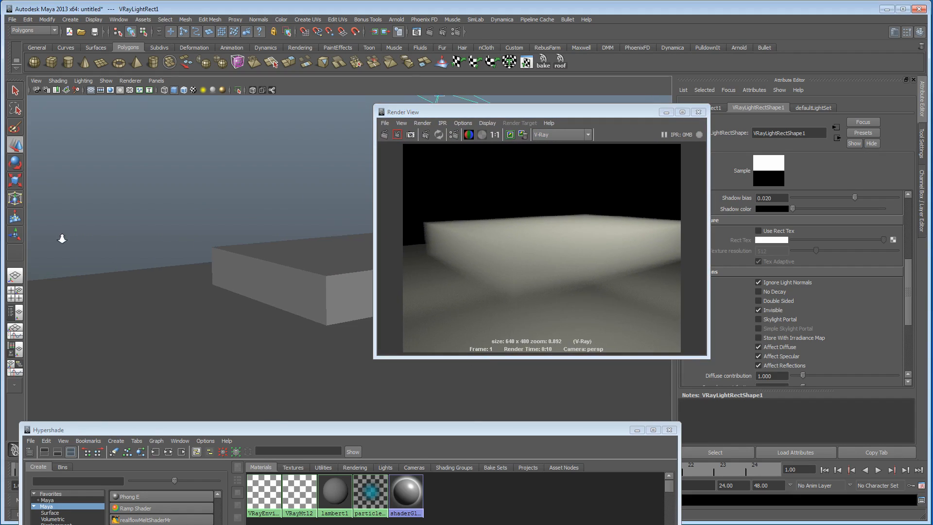
pyautogui.click(285, 281)
pyautogui.keyDown('alt'); pyautogui.moveTo(288, 287); pyautogui.dragTo(277, 289); pyautogui.keyUp('alt')
pyautogui.keyDown('alt'); pyautogui.moveTo(277, 290); pyautogui.dragTo(248, 288, button='right'); pyautogui.keyUp('alt')
pyautogui.press('r')
pyautogui.keyDown('alt'); pyautogui.moveTo(249, 289); pyautogui.dragTo(227, 292, button='middle'); pyautogui.keyUp('alt')
pyautogui.moveTo(336, 179); pyautogui.dragTo(342, 105)
# Step: Re-render the taller box and enlarge the render window to inspect the light falloff in the fog
pyautogui.keyDown('alt'); pyautogui.moveTo(206, 150); pyautogui.dragTo(221, 154); pyautogui.keyUp('alt')
pyautogui.moveTo(220, 154)
pyautogui.keyDown('alt'); pyautogui.mouseDown(button='right')
pyautogui.moveTo(261, 153)
pyautogui.moveTo(234, 149)
pyautogui.mouseUp(button='right'); pyautogui.keyUp('alt')
pyautogui.click(385, 135)
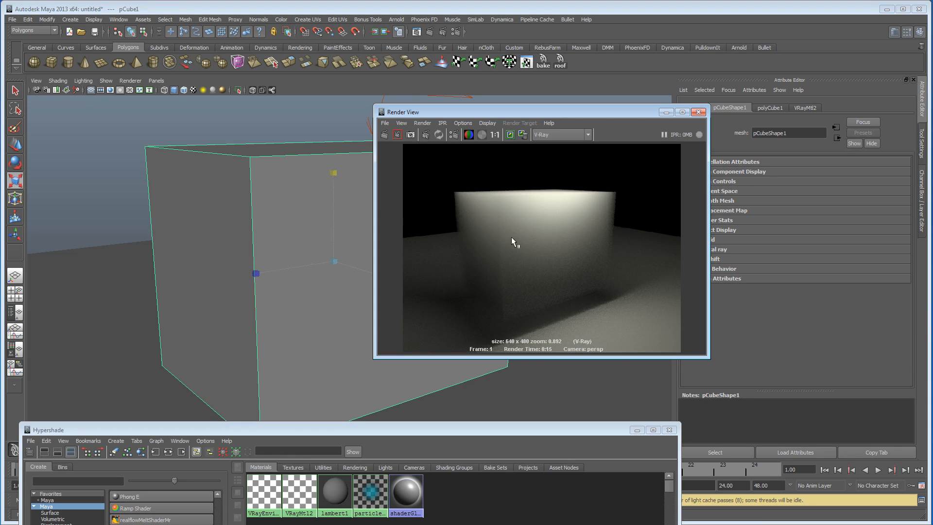
pyautogui.moveTo(374, 358); pyautogui.dragTo(344, 396)
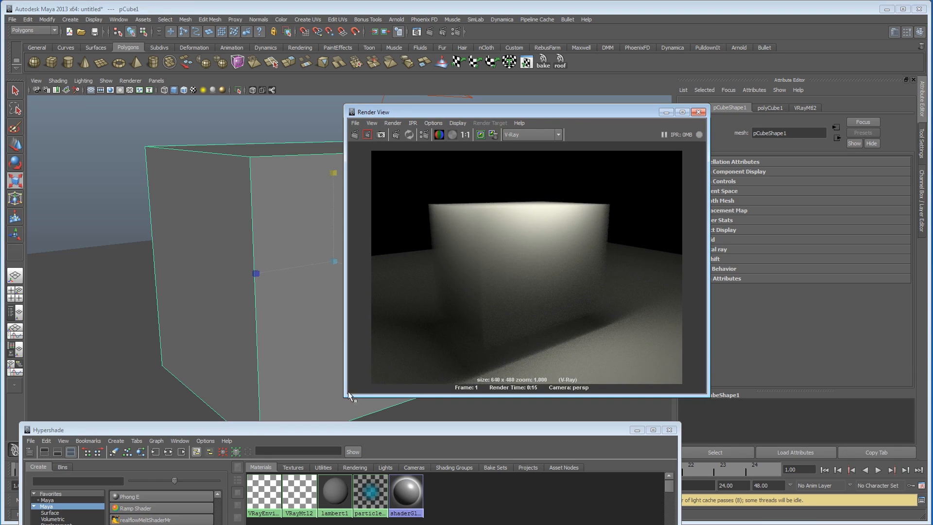
# Step: Check the global illumination options in the V-Ray indirect illumination settings
pyautogui.click(456, 32)
pyautogui.click(502, 157)
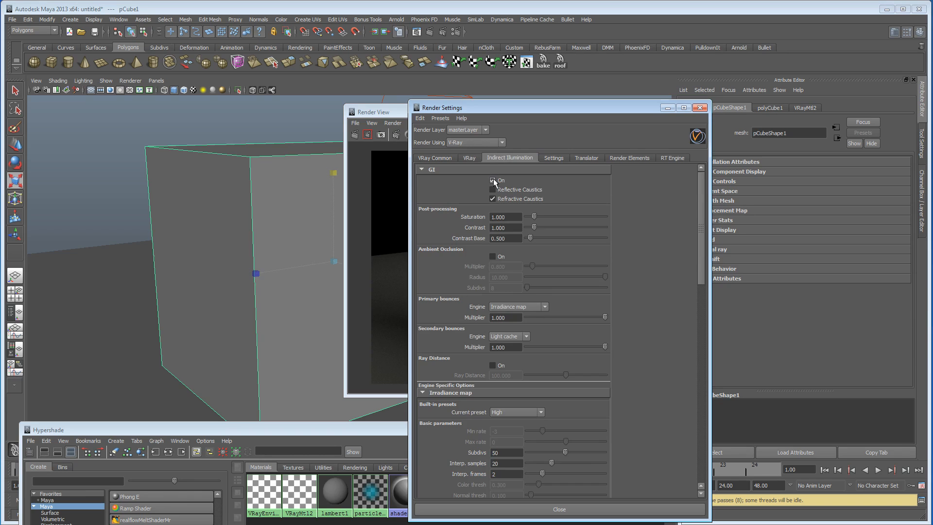
pyautogui.moveTo(395, 117); pyautogui.dragTo(368, 110)
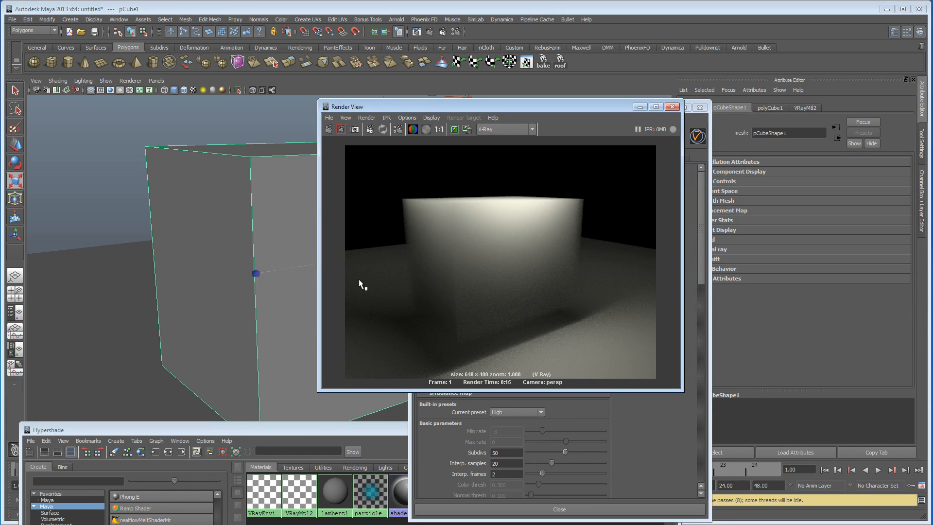
# Step: Set the fog density of VRayEnvironmentFog3 to 0.220 and re-render the scene
pyautogui.moveTo(258, 430); pyautogui.dragTo(301, 216)
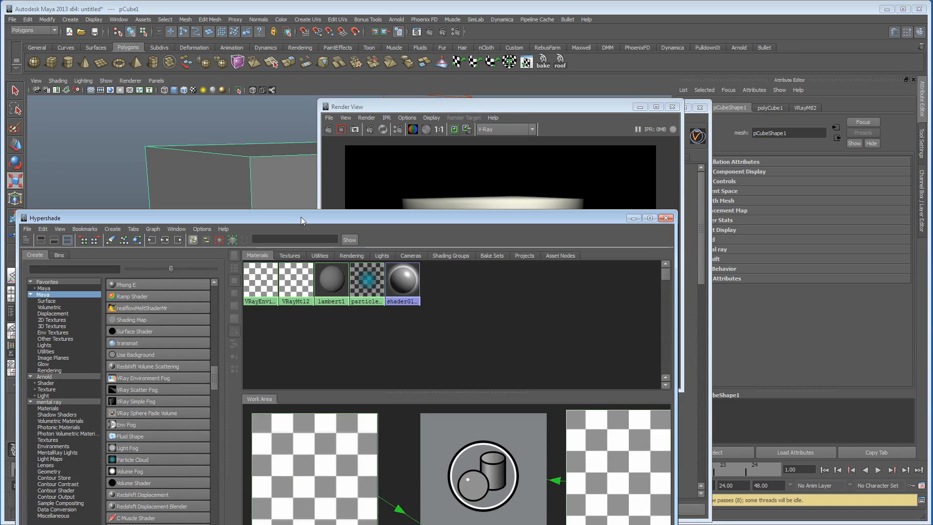
pyautogui.click(258, 278)
pyautogui.click(672, 107)
pyautogui.moveTo(535, 219); pyautogui.dragTo(518, 391)
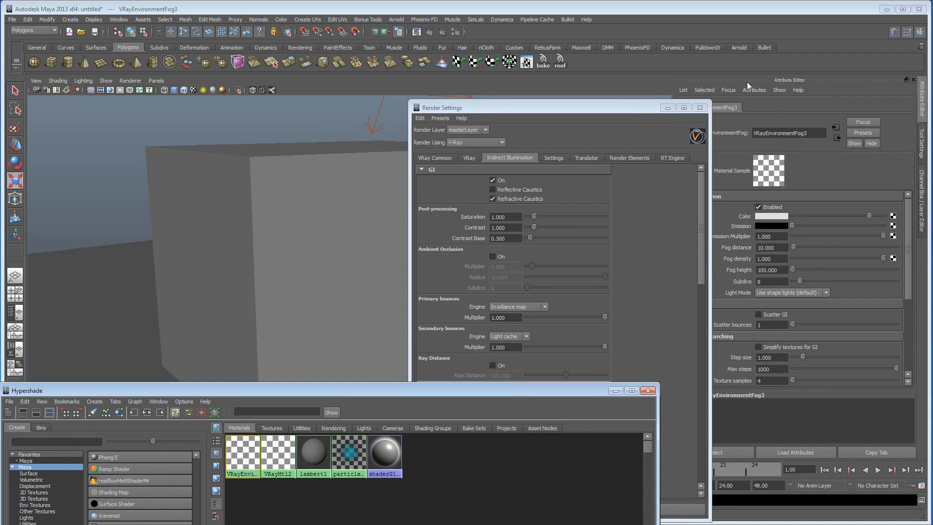
pyautogui.moveTo(650, 109); pyautogui.dragTo(487, 413)
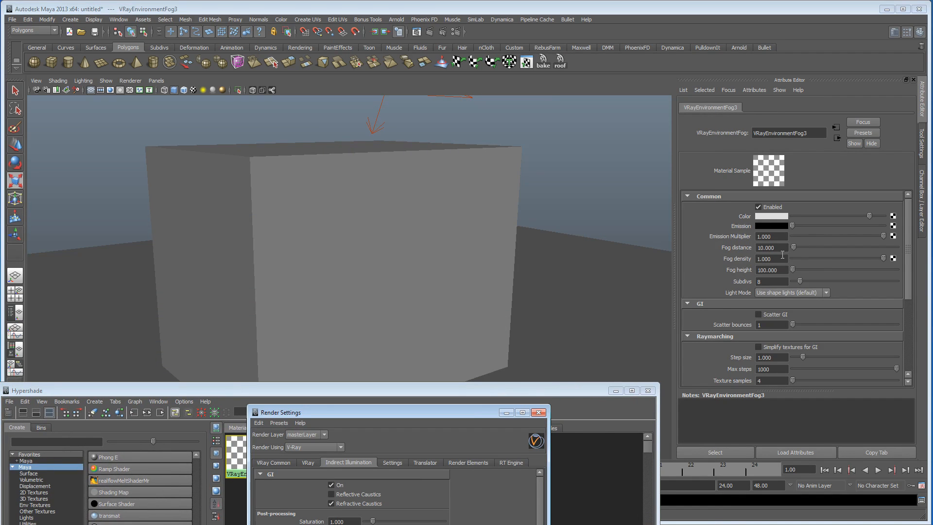
pyautogui.keyDown('ctrl'); pyautogui.moveTo(781, 259); pyautogui.dragTo(744, 260); pyautogui.keyUp('ctrl')
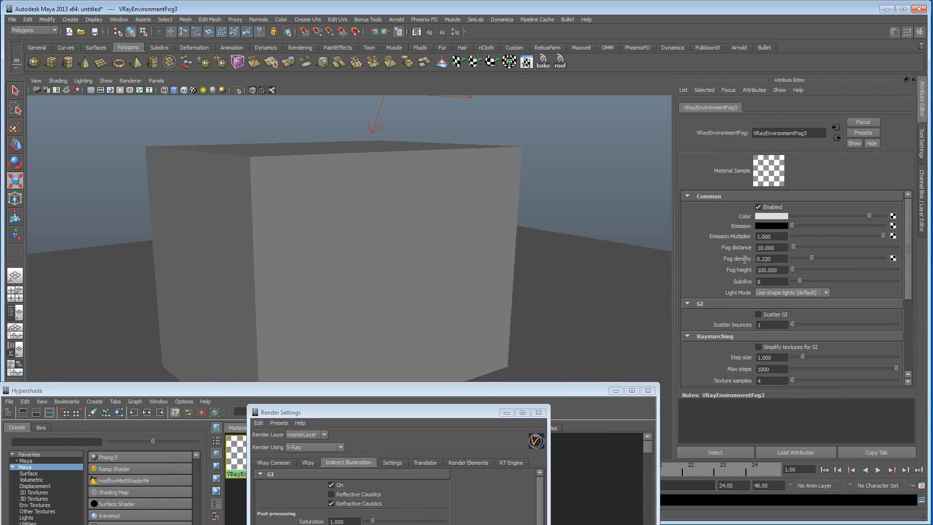
pyautogui.click(429, 31)
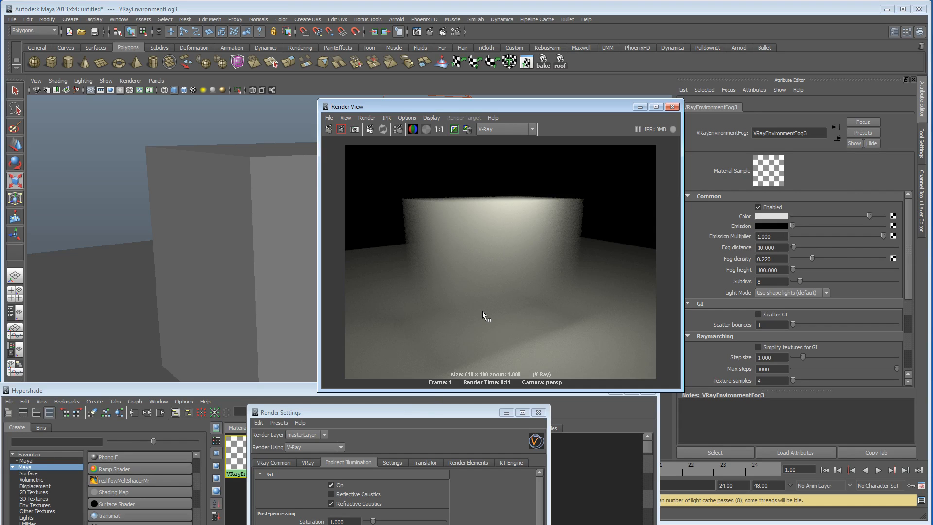
# Step: Set the fog density to 1.000 and the fog distance to 4.060, and re-render the scene
pyautogui.keyDown('ctrl'); pyautogui.moveTo(781, 261); pyautogui.dragTo(604, 252); pyautogui.keyUp('ctrl')
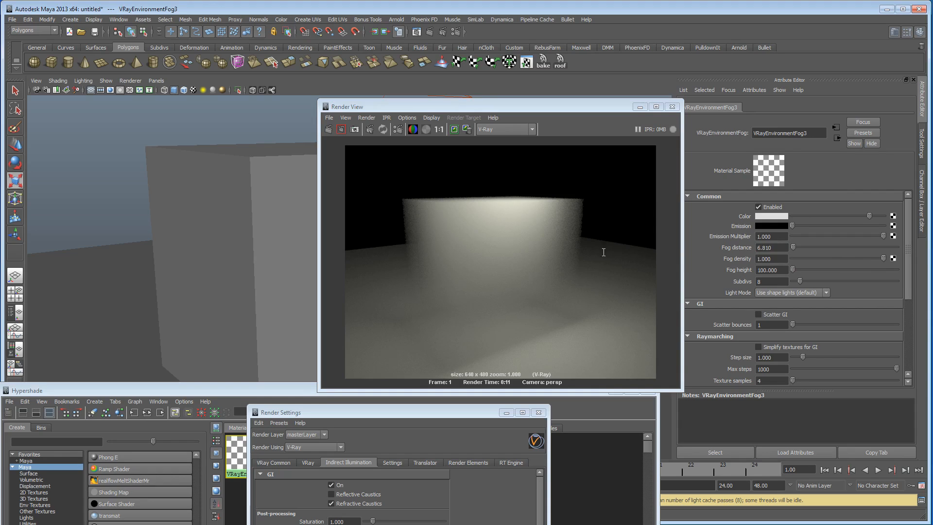
pyautogui.click(329, 129)
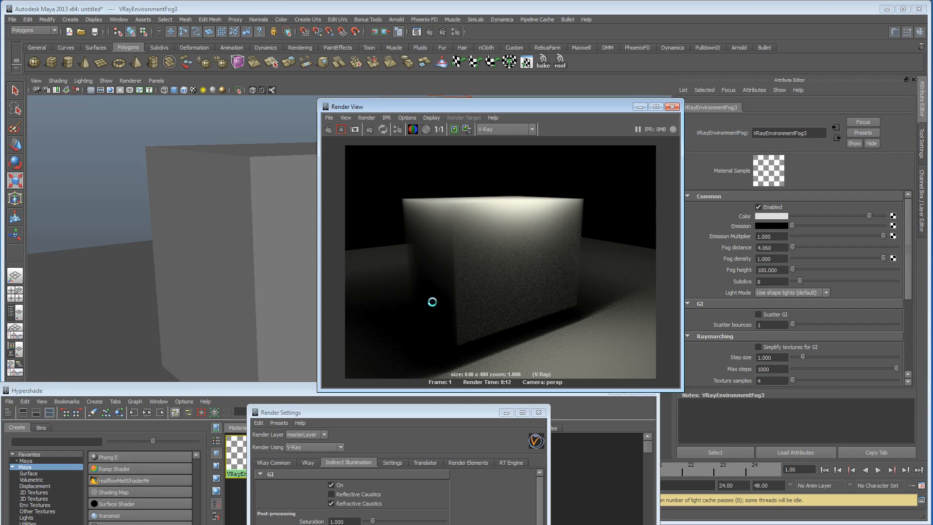
# Step: Set the fog distance of VRayEnvironmentFog3 to 10.680 and re-render the scene
pyautogui.click(777, 249)
pyautogui.keyDown('ctrl'); pyautogui.moveTo(778, 251); pyautogui.dragTo(932, 249); pyautogui.keyUp('ctrl')
pyautogui.keyDown('ctrl'); pyautogui.moveTo(773, 248); pyautogui.dragTo(932, 250); pyautogui.keyUp('ctrl')
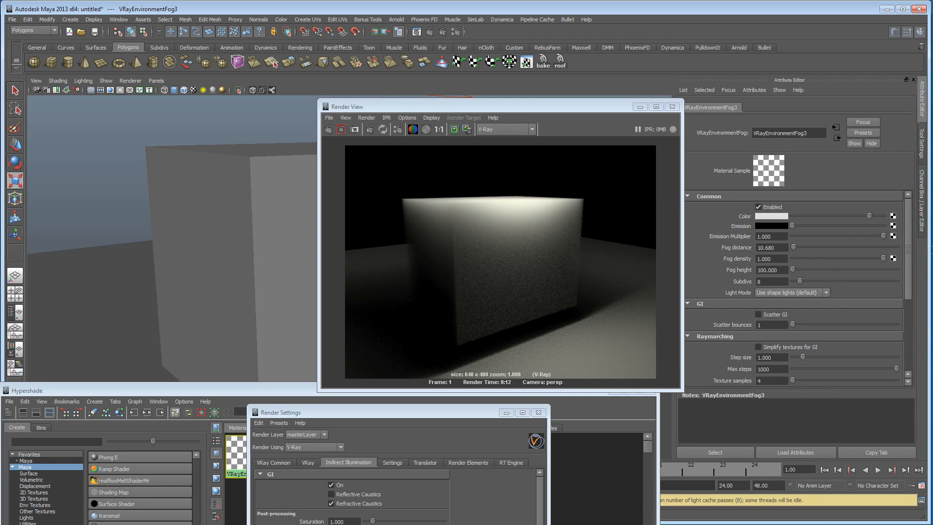
pyautogui.click(329, 129)
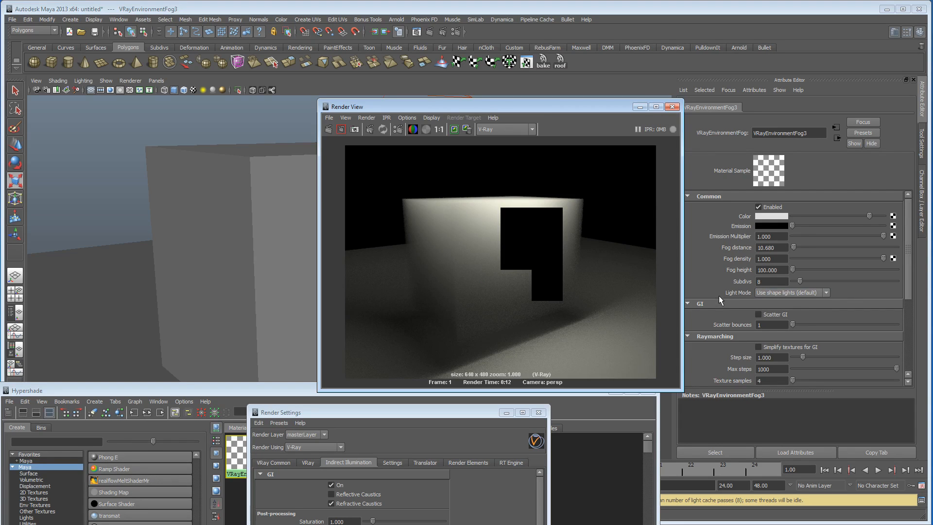
pyautogui.scroll(-1, 719, 299)
pyautogui.scroll(-4, 739, 337)
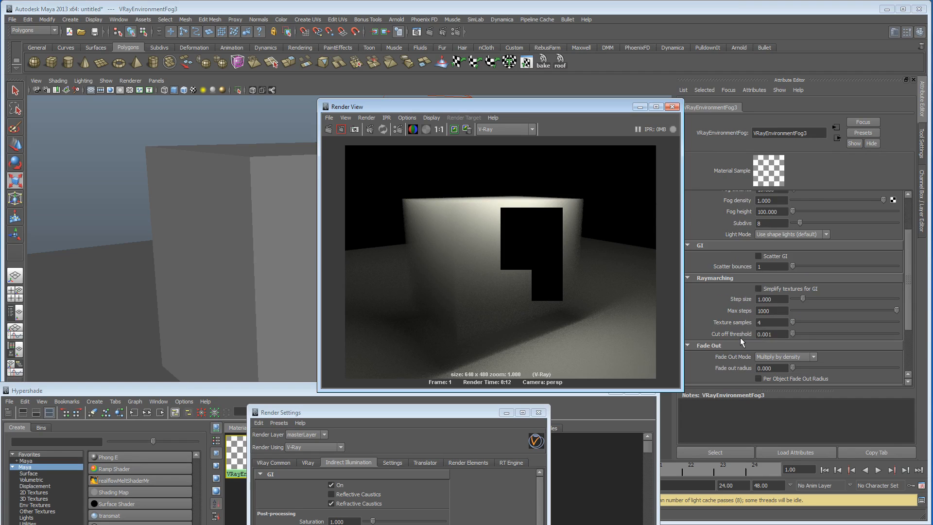
pyautogui.scroll(6, 731, 338)
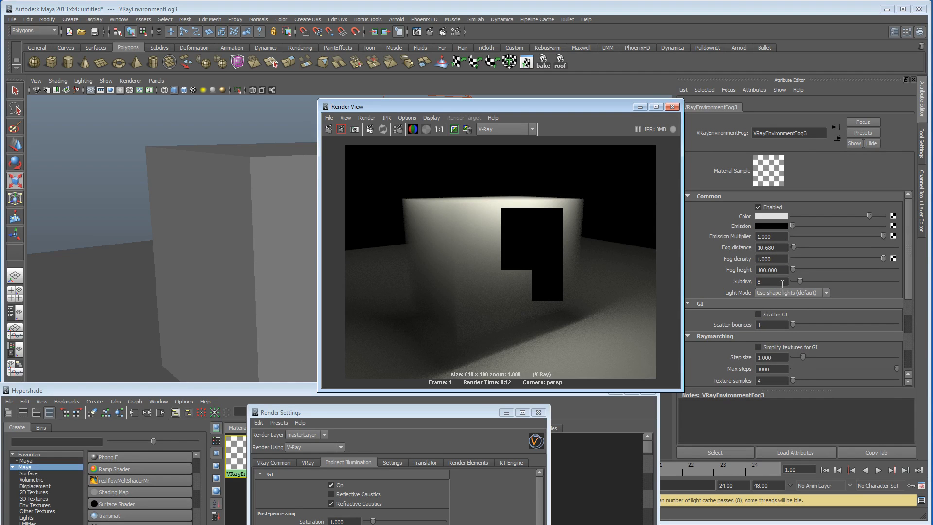
pyautogui.moveTo(190, 389); pyautogui.dragTo(238, 104)
pyautogui.moveTo(486, 105); pyautogui.dragTo(447, 381)
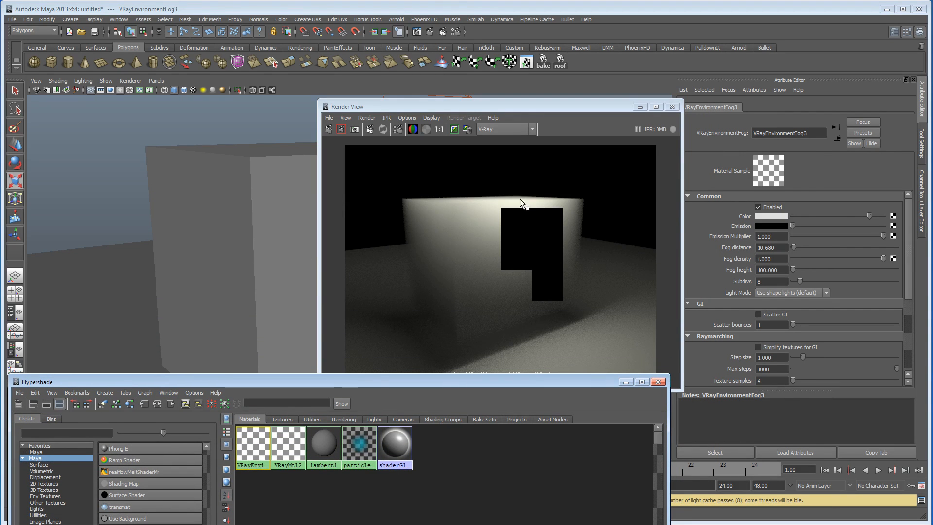
# Step: Graph the connections of VRayEnvironmentFog3 in Hypershade and spread out its shading group nodes
pyautogui.moveTo(371, 385); pyautogui.dragTo(391, 101)
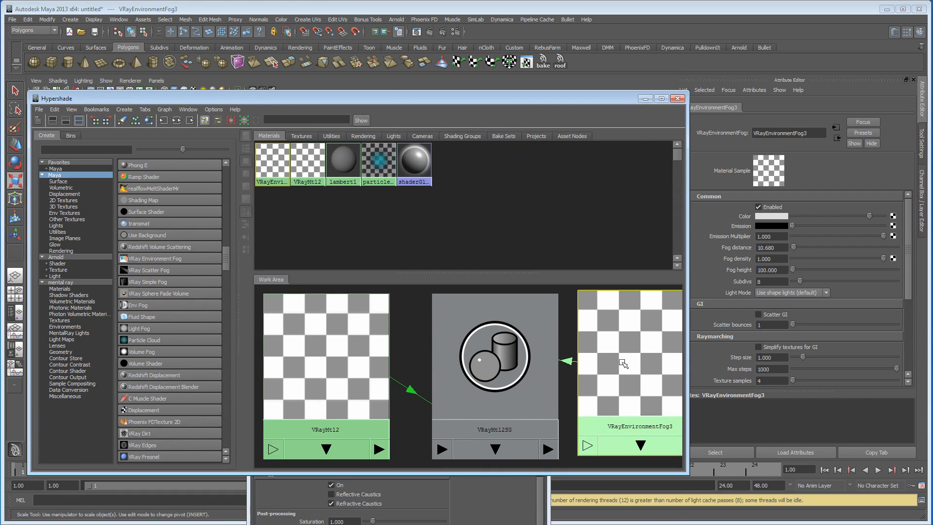
pyautogui.click(177, 120)
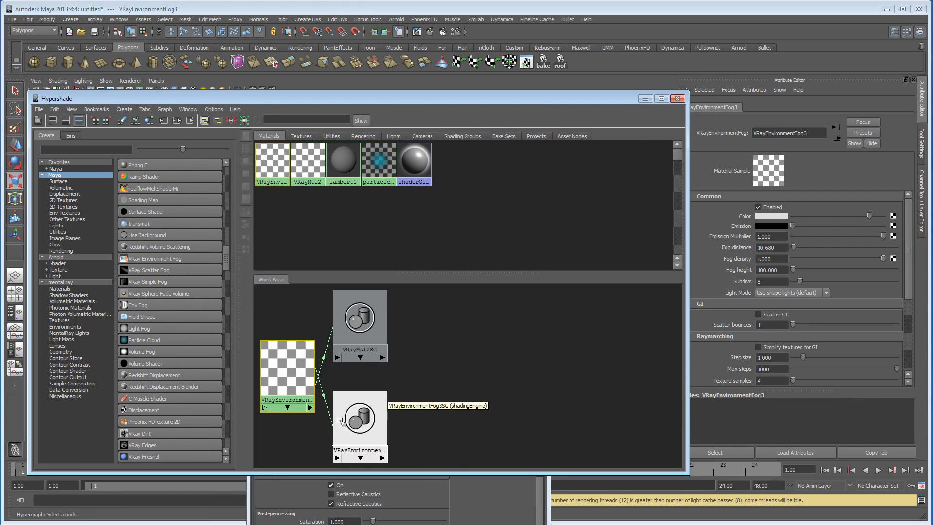
pyautogui.moveTo(340, 420); pyautogui.dragTo(494, 417)
pyautogui.moveTo(359, 330); pyautogui.dragTo(460, 342)
pyautogui.moveTo(294, 380); pyautogui.dragTo(307, 380)
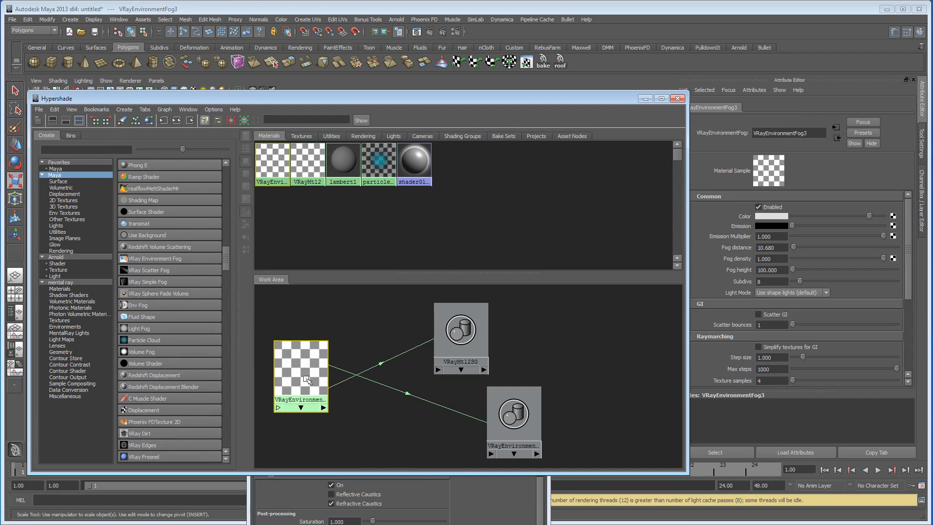
# Step: Create a Marble 3D texture and connect it to the fog density of VRayEnvironmentFog3
pyautogui.click(63, 206)
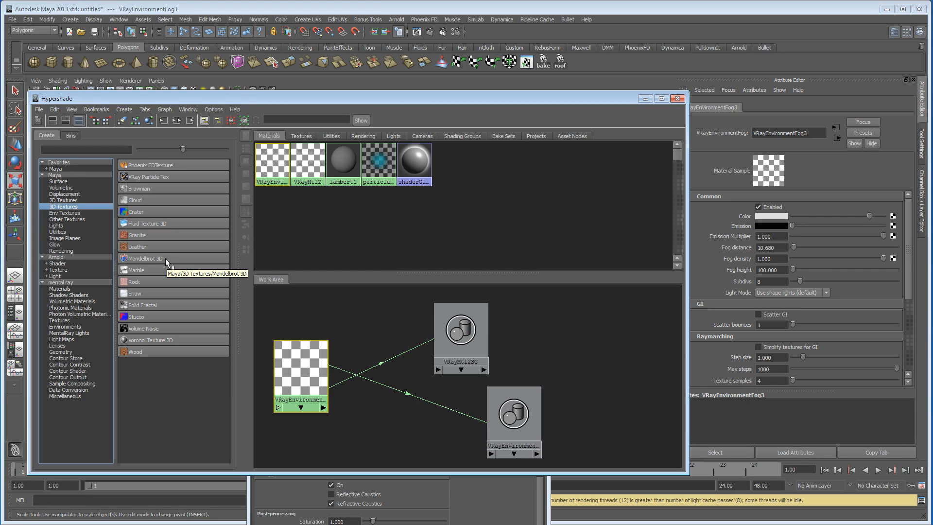
pyautogui.click(159, 268)
pyautogui.moveTo(278, 319); pyautogui.dragTo(378, 328)
pyautogui.click(296, 362)
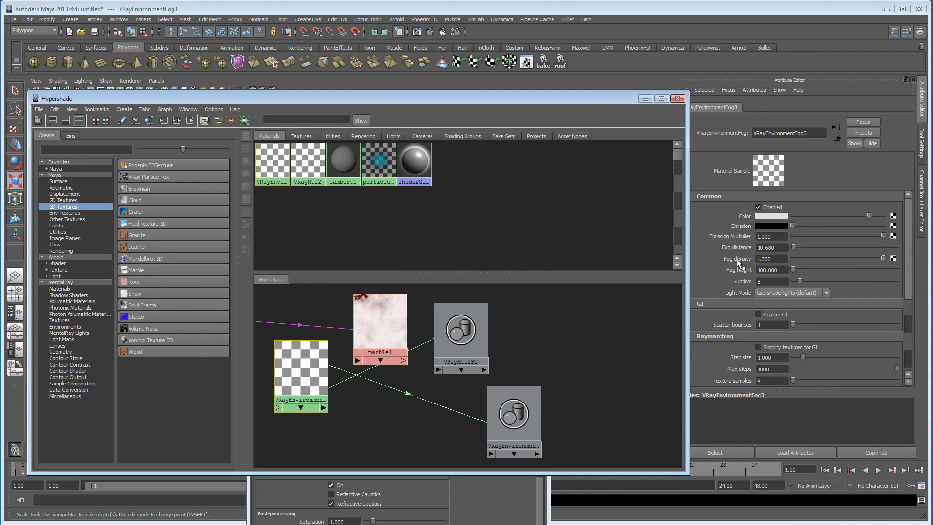
pyautogui.moveTo(381, 318); pyautogui.dragTo(746, 261, button='middle')
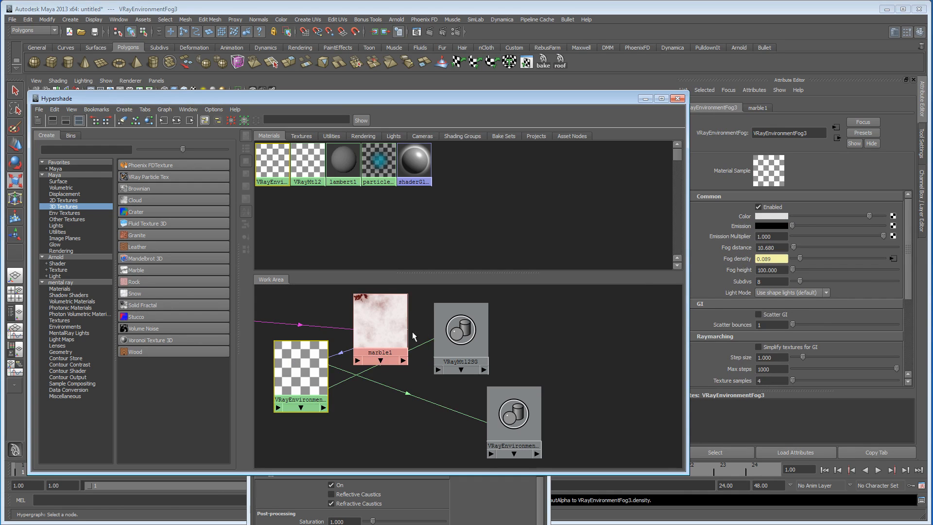
# Step: Set the marble's vein colour to black, vein width to 0.603, diffusion to 0.603 and contrast to 0.343
pyautogui.click(374, 324)
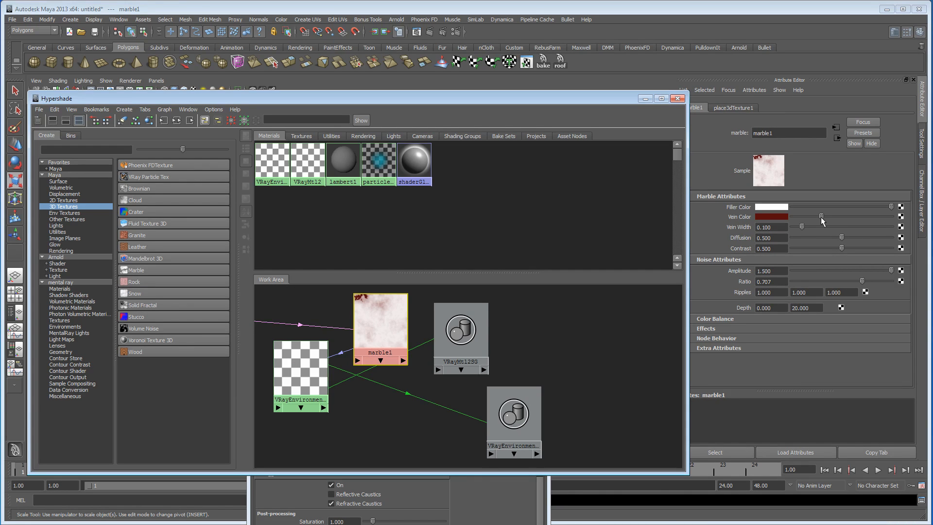
pyautogui.moveTo(820, 217); pyautogui.dragTo(794, 218)
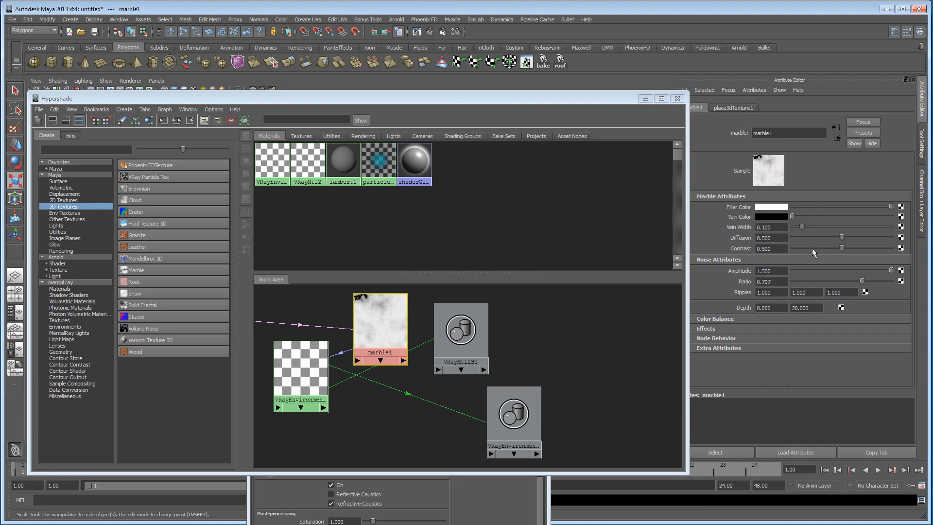
pyautogui.moveTo(802, 227); pyautogui.dragTo(824, 248)
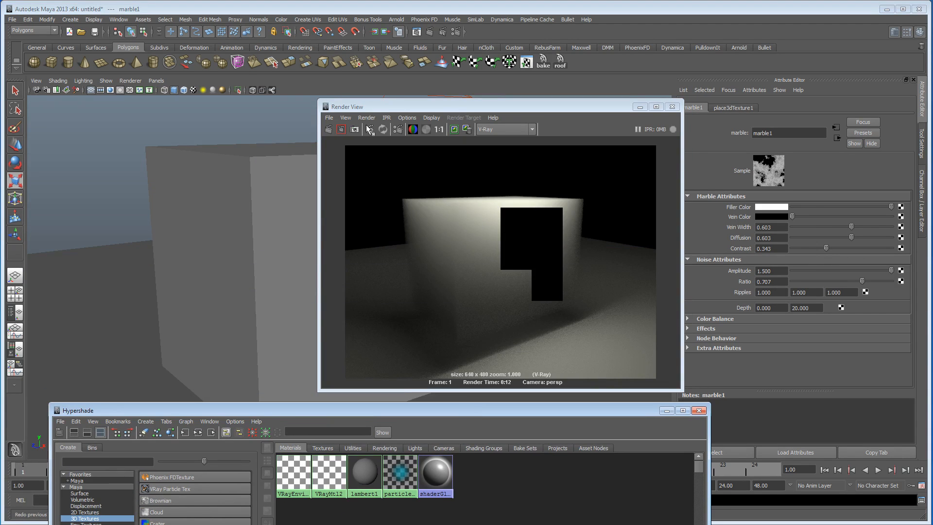
# Step: Render the fog with the marble density texture and examine its detail up close
pyautogui.click(329, 129)
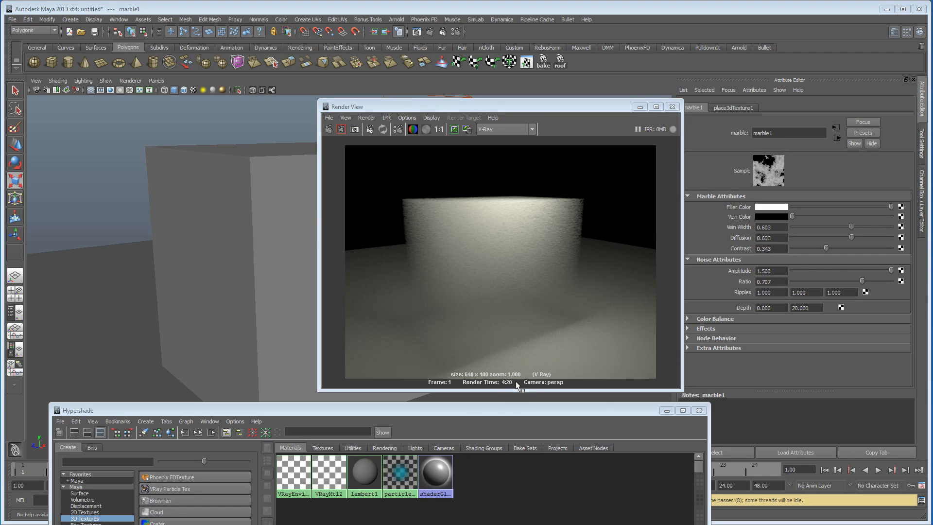
pyautogui.moveTo(319, 390); pyautogui.dragTo(279, 442)
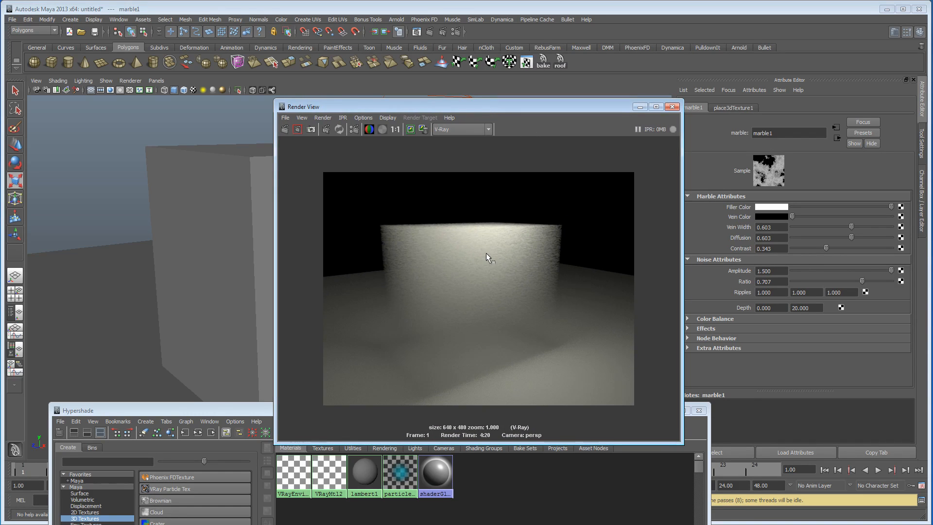
pyautogui.scroll(6, 458, 268)
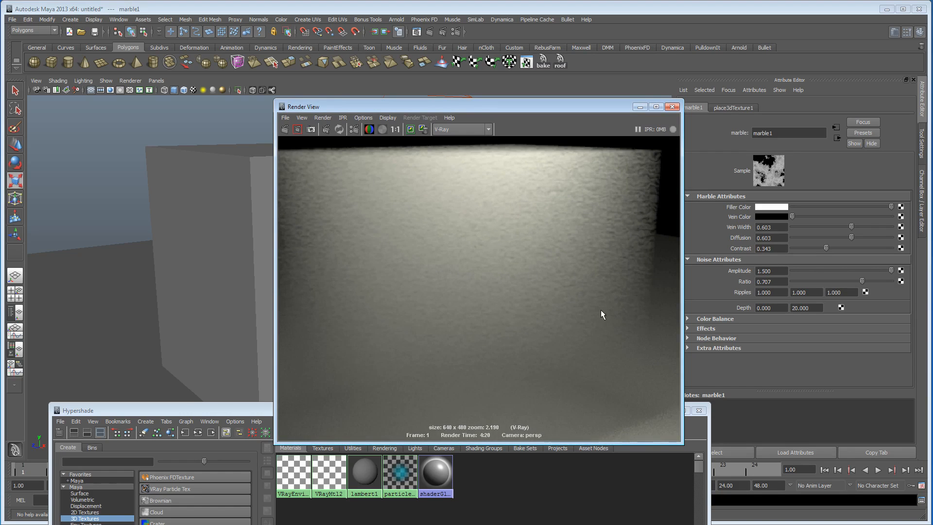
pyautogui.scroll(-6, 568, 287)
# Step: Display the scene in wireframe, select the marble's 3D texture placement and begin scaling it up inside the box
pyautogui.moveTo(515, 109); pyautogui.dragTo(789, 94)
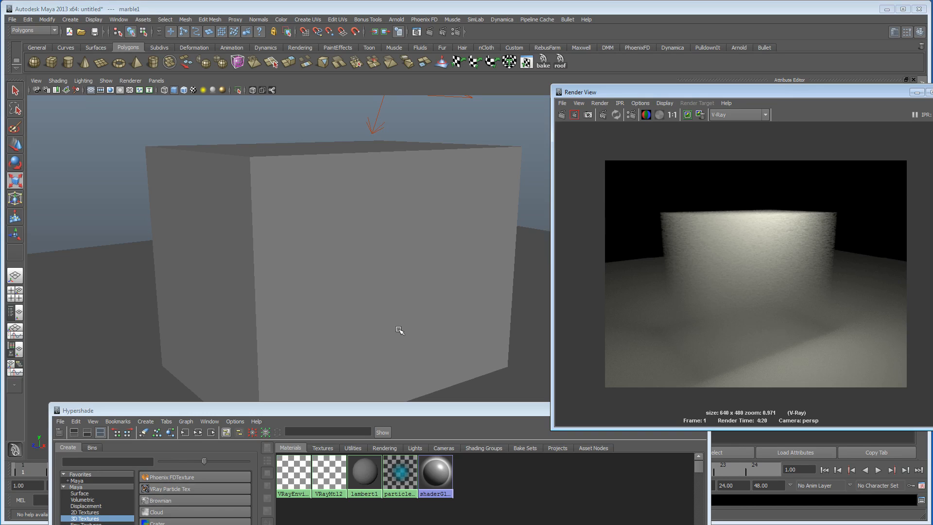
pyautogui.press('4')
pyautogui.click(334, 339)
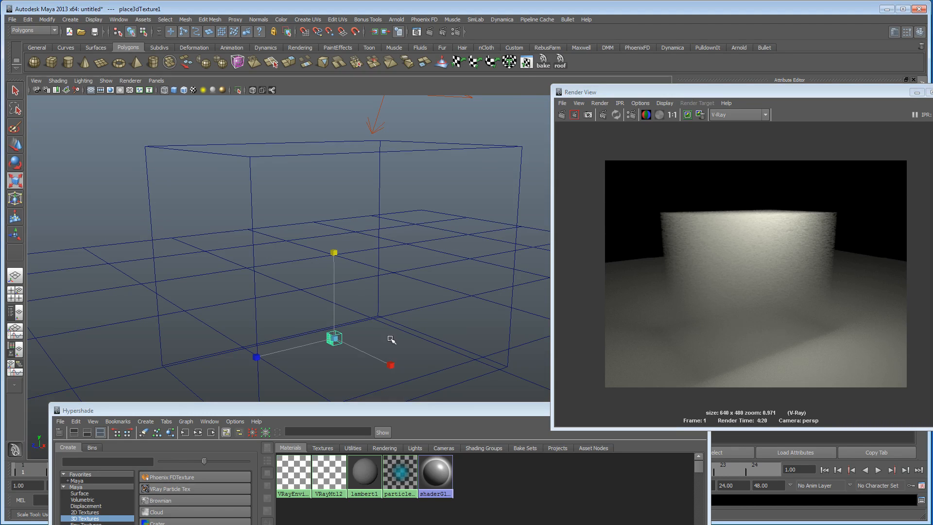
pyautogui.keyDown('alt'); pyautogui.moveTo(378, 344); pyautogui.dragTo(409, 345); pyautogui.keyUp('alt')
pyautogui.keyDown('alt'); pyautogui.moveTo(297, 328); pyautogui.dragTo(284, 299, button='middle'); pyautogui.keyUp('alt')
pyautogui.keyDown('alt'); pyautogui.moveTo(284, 299); pyautogui.dragTo(862, 163); pyautogui.keyUp('alt')
pyautogui.moveTo(330, 290); pyautogui.dragTo(199, 154)
# Step: Fit the texture placement around the fog box with Translate Y 14.720 and Scale 20.975, 22.814, 31.028
pyautogui.press('w')
pyautogui.keyDown('alt'); pyautogui.moveTo(371, 183); pyautogui.dragTo(463, 203); pyautogui.keyUp('alt')
pyautogui.press('r')
pyautogui.moveTo(306, 235); pyautogui.dragTo(357, 185)
pyautogui.press('w')
pyautogui.keyDown('alt'); pyautogui.moveTo(380, 155); pyautogui.dragTo(438, 203); pyautogui.keyUp('alt')
pyautogui.press('r')
pyautogui.moveTo(389, 237); pyautogui.dragTo(375, 241)
pyautogui.moveTo(311, 142); pyautogui.dragTo(308, 159)
pyautogui.moveTo(256, 246); pyautogui.dragTo(244, 248)
pyautogui.moveTo(322, 242)
pyautogui.keyDown('alt'); pyautogui.mouseDown()
pyautogui.moveTo(270, 237)
pyautogui.moveTo(312, 244)
pyautogui.mouseUp(); pyautogui.keyUp('alt')
# Step: Render the fog again with the 3D texture placement fitted around the box
pyautogui.moveTo(609, 92); pyautogui.dragTo(272, 80)
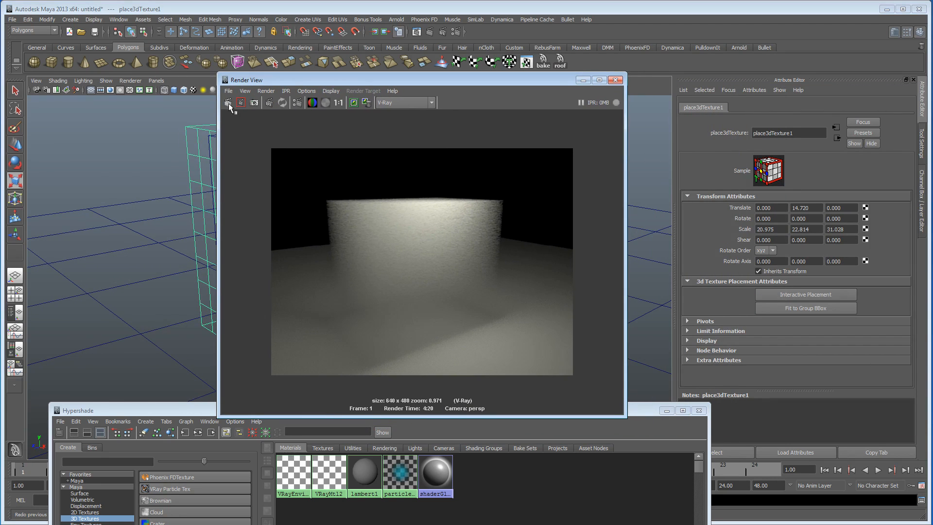
pyautogui.click(240, 103)
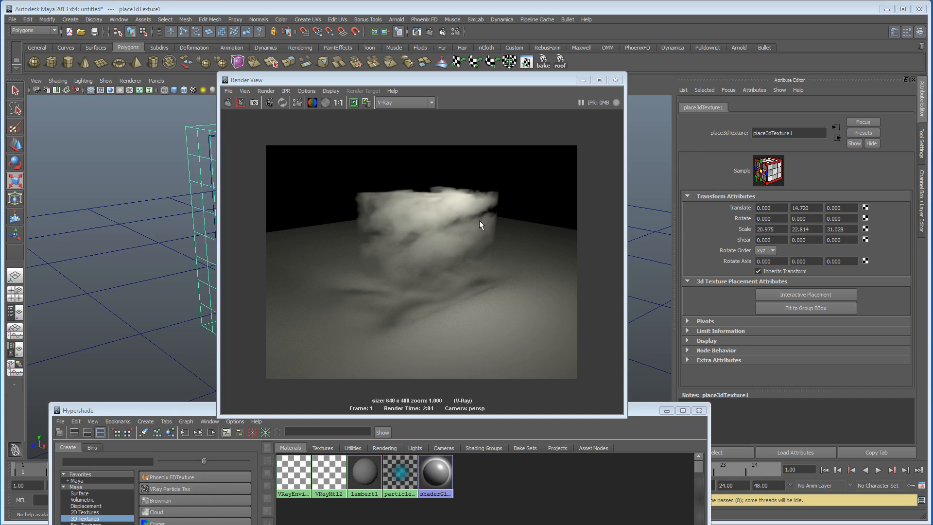
# Step: Open the marble texture's attributes from the shading network and review them against the rendered clouds
pyautogui.moveTo(206, 410); pyautogui.dragTo(189, 374)
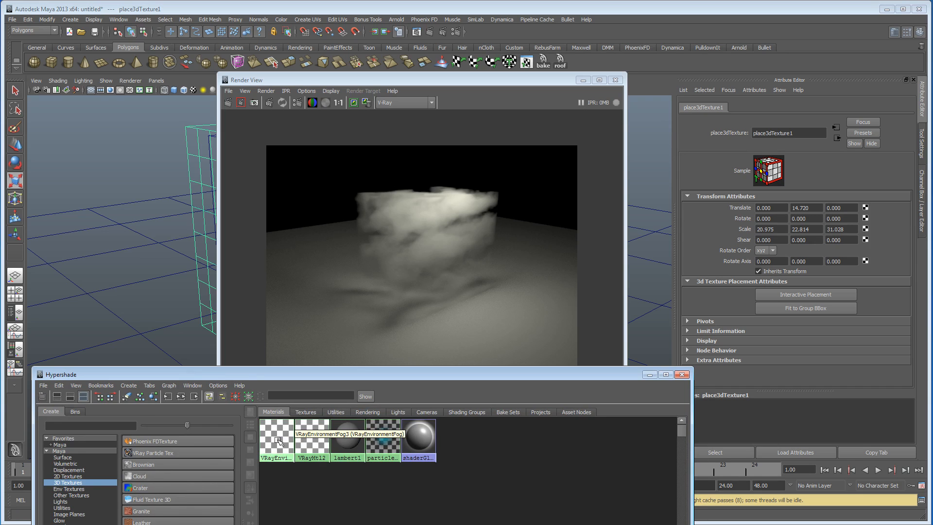
pyautogui.moveTo(351, 375); pyautogui.dragTo(339, 158)
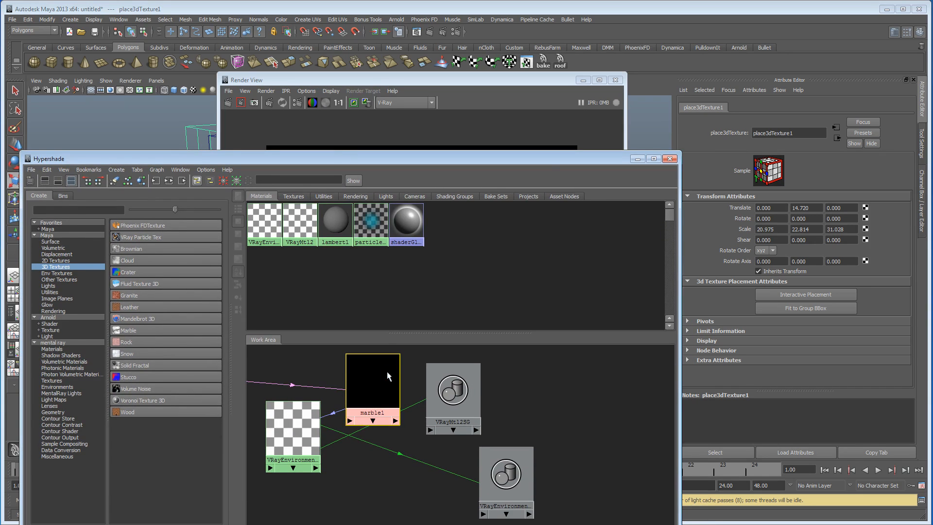
pyautogui.click(388, 376)
pyautogui.moveTo(548, 160); pyautogui.dragTo(519, 402)
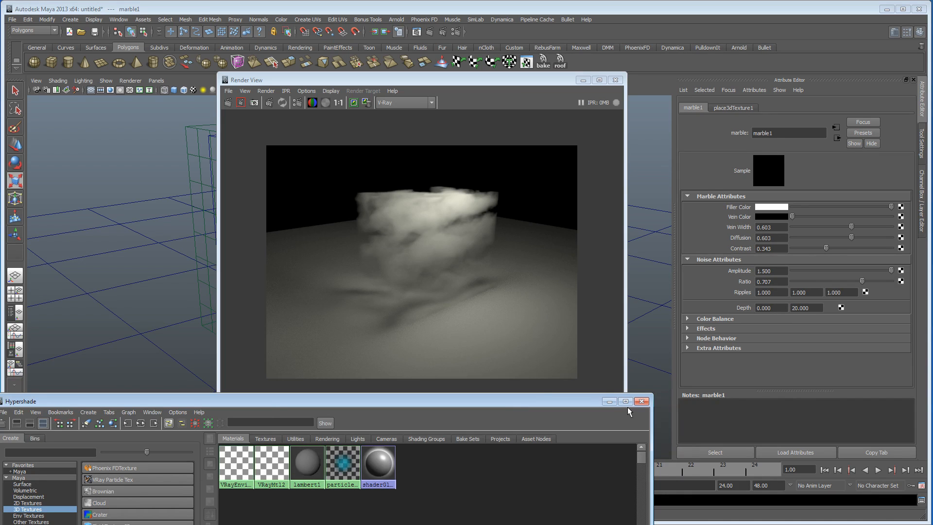
pyautogui.moveTo(558, 400); pyautogui.dragTo(594, 379)
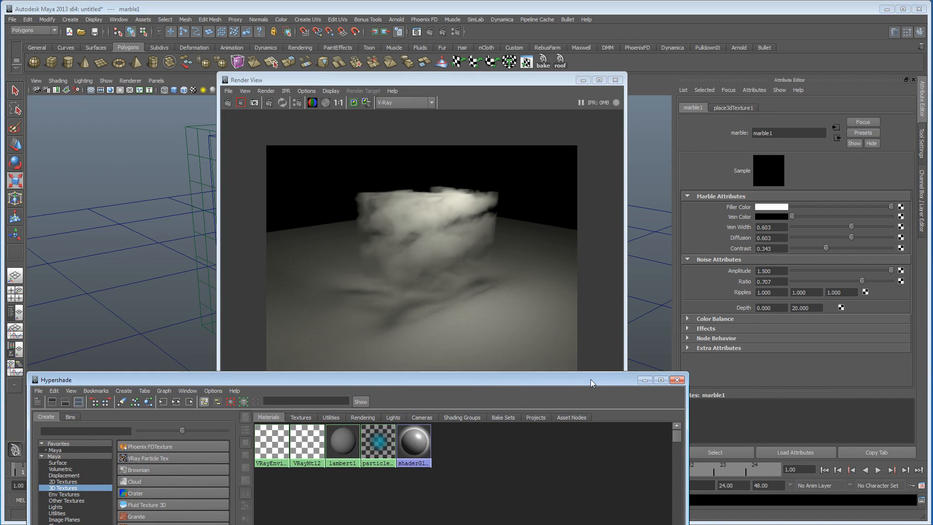
# Step: Select the fog box, bring the perspective camera inside it and render the cloud volume from within
pyautogui.moveTo(441, 84); pyautogui.dragTo(643, 69)
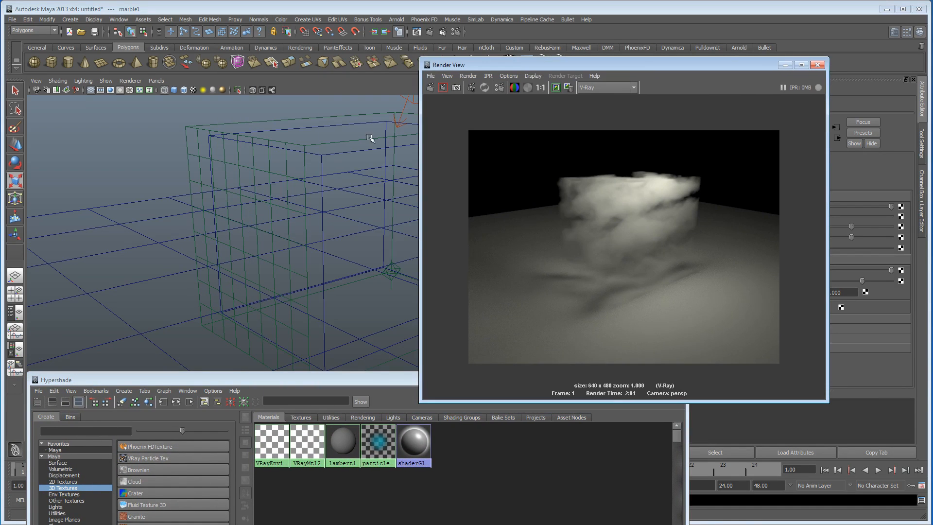
pyautogui.click(333, 156)
pyautogui.moveTo(361, 138); pyautogui.dragTo(361, 210)
pyautogui.keyDown('alt'); pyautogui.moveTo(302, 272); pyautogui.dragTo(257, 247); pyautogui.keyUp('alt')
pyautogui.keyDown('alt'); pyautogui.moveTo(277, 250); pyautogui.dragTo(410, 265, button='right'); pyautogui.keyUp('alt')
pyautogui.keyDown('alt'); pyautogui.moveTo(297, 253); pyautogui.dragTo(285, 225, button='middle'); pyautogui.keyUp('alt')
pyautogui.keyDown('alt'); pyautogui.moveTo(285, 225); pyautogui.dragTo(309, 220); pyautogui.keyUp('alt')
pyautogui.keyDown('alt'); pyautogui.moveTo(309, 220); pyautogui.dragTo(242, 215, button='middle'); pyautogui.keyUp('alt')
pyautogui.keyDown('alt'); pyautogui.moveTo(245, 216); pyautogui.dragTo(233, 216); pyautogui.keyUp('alt')
pyautogui.keyDown('alt'); pyautogui.moveTo(287, 223); pyautogui.dragTo(253, 221, button='middle'); pyautogui.keyUp('alt')
pyautogui.keyDown('alt'); pyautogui.moveTo(253, 221); pyautogui.dragTo(204, 219); pyautogui.keyUp('alt')
pyautogui.keyDown('alt'); pyautogui.moveTo(337, 222); pyautogui.dragTo(337, 216); pyautogui.keyUp('alt')
pyautogui.keyDown('alt'); pyautogui.moveTo(337, 216); pyautogui.dragTo(329, 179, button='middle'); pyautogui.keyUp('alt')
pyautogui.keyDown('alt'); pyautogui.moveTo(329, 179); pyautogui.dragTo(375, 188, button='right'); pyautogui.keyUp('alt')
pyautogui.keyDown('alt'); pyautogui.moveTo(334, 198); pyautogui.dragTo(329, 202, button='middle'); pyautogui.keyUp('alt')
pyautogui.keyDown('alt'); pyautogui.moveTo(329, 202); pyautogui.dragTo(344, 208, button='right'); pyautogui.keyUp('alt')
pyautogui.keyDown('alt'); pyautogui.moveTo(344, 208); pyautogui.dragTo(324, 202, button='middle'); pyautogui.keyUp('alt')
pyautogui.keyDown('alt'); pyautogui.moveTo(324, 202); pyautogui.dragTo(325, 203); pyautogui.keyUp('alt')
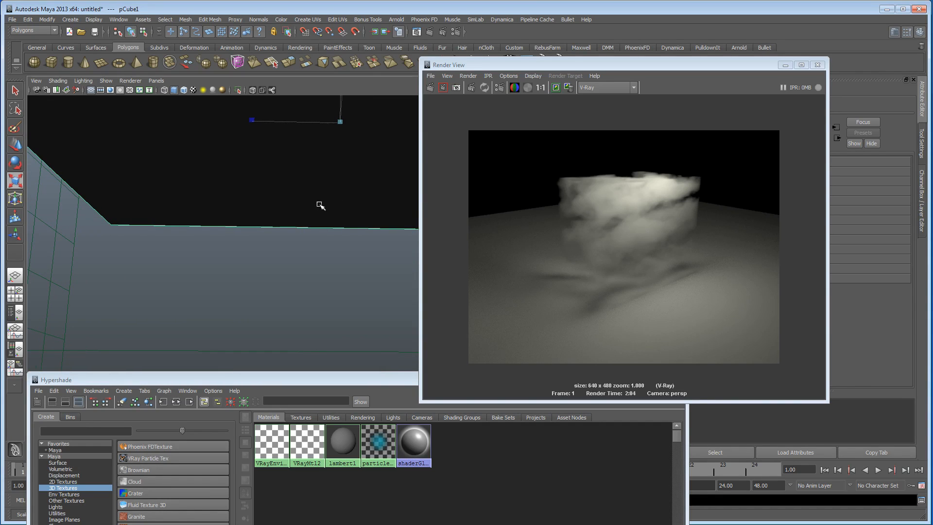
pyautogui.click(430, 86)
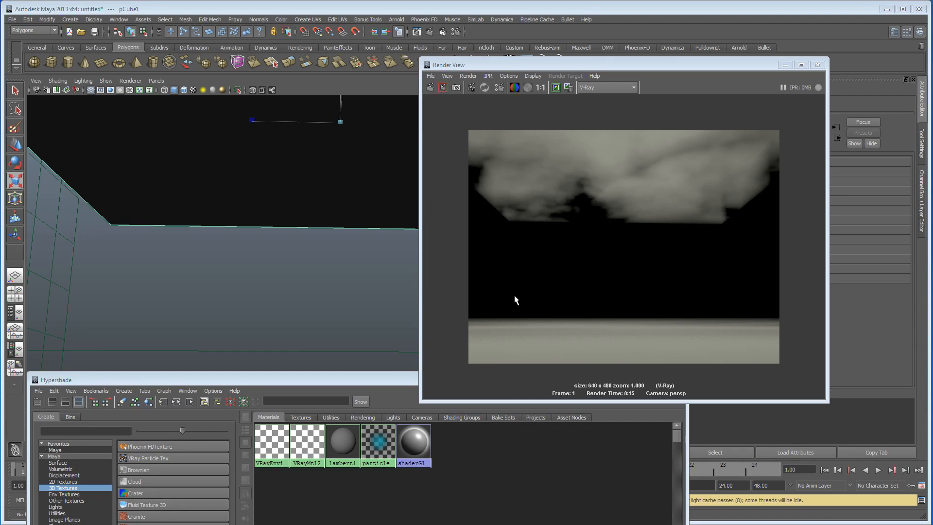
pyautogui.moveTo(527, 67); pyautogui.dragTo(579, 68)
pyautogui.keyDown('alt'); pyautogui.moveTo(349, 232); pyautogui.dragTo(401, 306); pyautogui.keyUp('alt')
pyautogui.keyDown('alt'); pyautogui.moveTo(241, 238); pyautogui.dragTo(300, 296, button='middle'); pyautogui.keyUp('alt')
pyautogui.click(482, 88)
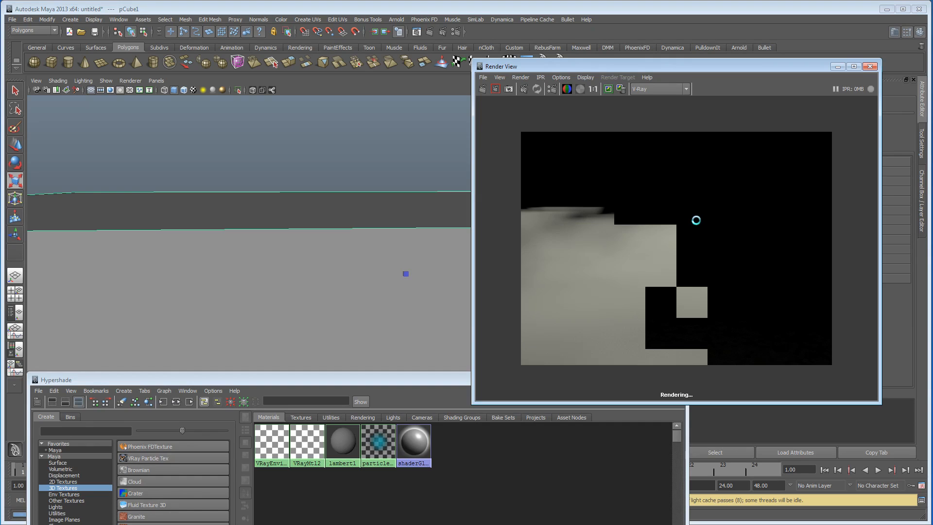
pyautogui.press('Escape')
# Step: Reframe the camera closer along the fog box and render the new view
pyautogui.keyDown('alt'); pyautogui.moveTo(335, 266); pyautogui.dragTo(517, 268, button='right'); pyautogui.keyUp('alt')
pyautogui.keyDown('alt'); pyautogui.moveTo(311, 247); pyautogui.dragTo(320, 277, button='middle'); pyautogui.keyUp('alt')
pyautogui.keyDown('alt'); pyautogui.moveTo(320, 277); pyautogui.dragTo(372, 282, button='right'); pyautogui.keyUp('alt')
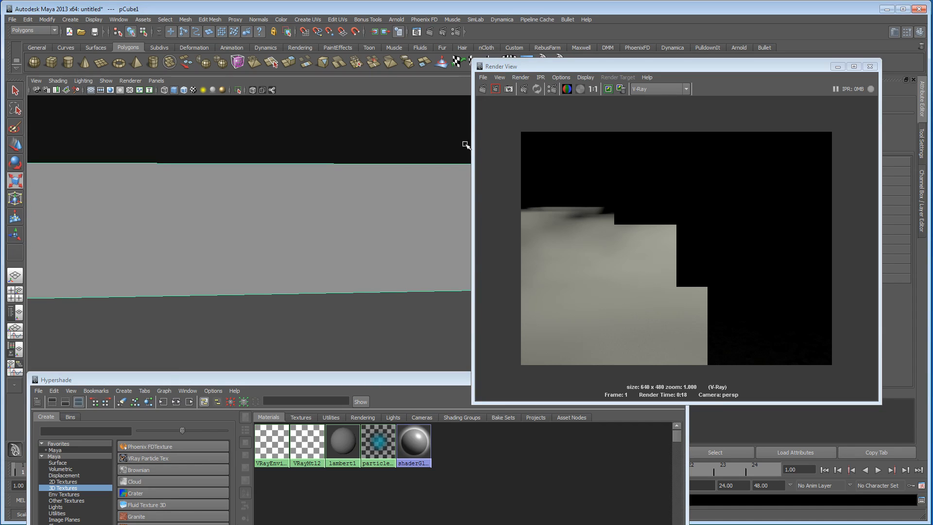
pyautogui.click(481, 89)
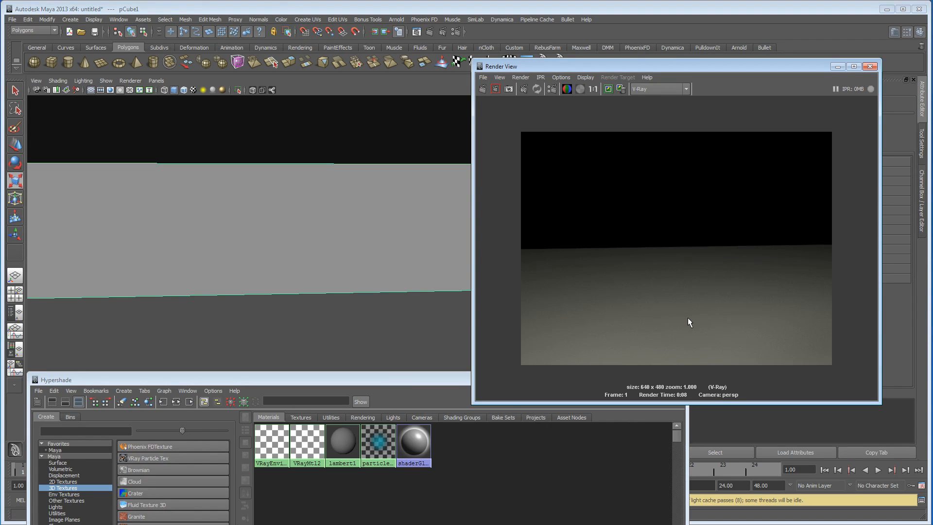
# Step: Delete the box's VRayEnvironmentFog3 material from the scene
pyautogui.keyDown('alt'); pyautogui.moveTo(175, 277); pyautogui.dragTo(320, 271); pyautogui.keyUp('alt')
pyautogui.keyDown('alt'); pyautogui.moveTo(321, 271); pyautogui.dragTo(26, 255, button='right'); pyautogui.keyUp('alt')
pyautogui.keyDown('alt'); pyautogui.moveTo(356, 256); pyautogui.dragTo(320, 267); pyautogui.keyUp('alt')
pyautogui.keyDown('alt'); pyautogui.moveTo(320, 267); pyautogui.dragTo(204, 260, button='right'); pyautogui.keyUp('alt')
pyautogui.keyDown('alt'); pyautogui.moveTo(204, 260); pyautogui.dragTo(266, 258); pyautogui.keyUp('alt')
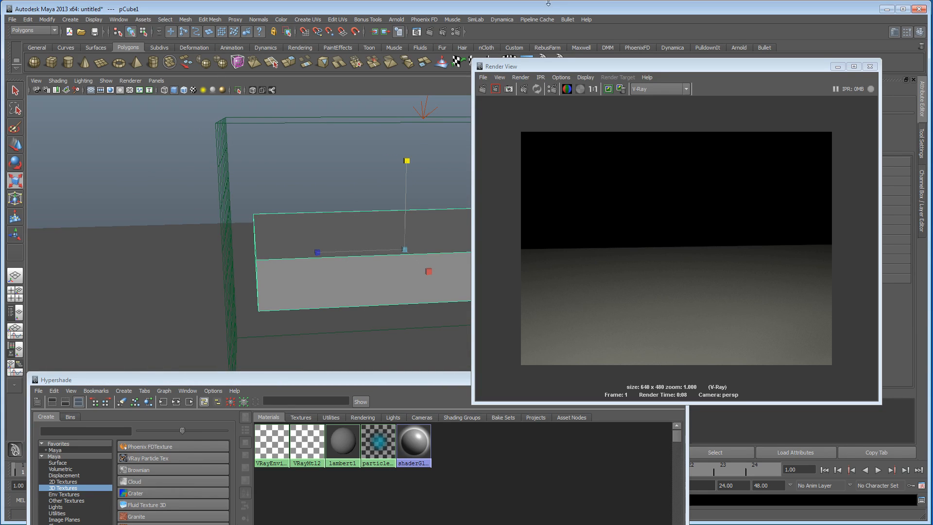
pyautogui.moveTo(545, 66); pyautogui.dragTo(433, 31)
pyautogui.moveTo(243, 381); pyautogui.dragTo(237, 122)
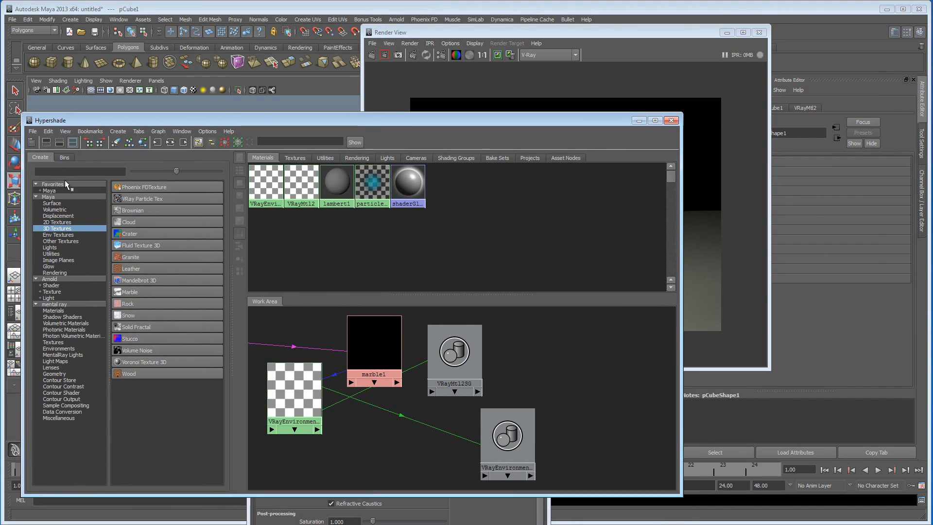
pyautogui.click(271, 190)
pyautogui.press('Delete')
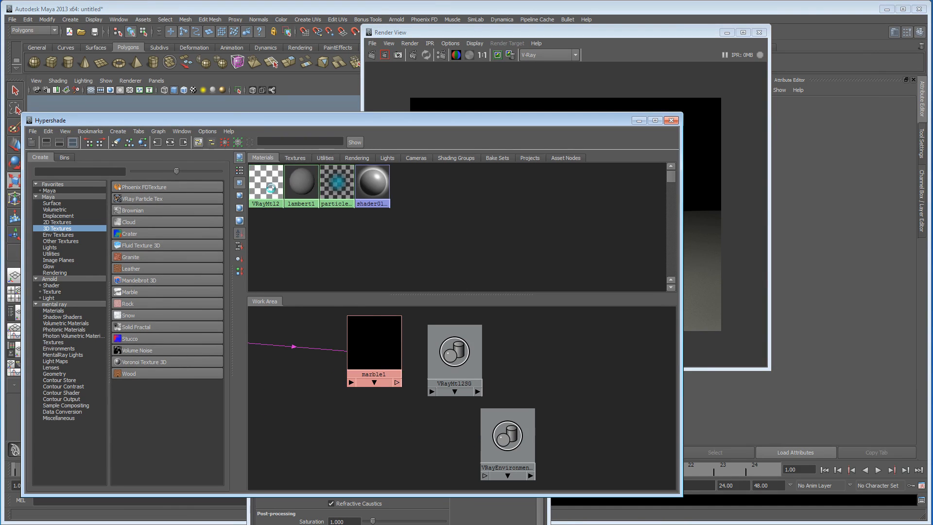
# Step: Delete the marble texture and its 3D placement node, then select the remaining VRayMtl2 material
pyautogui.click(360, 338)
pyautogui.press('Delete')
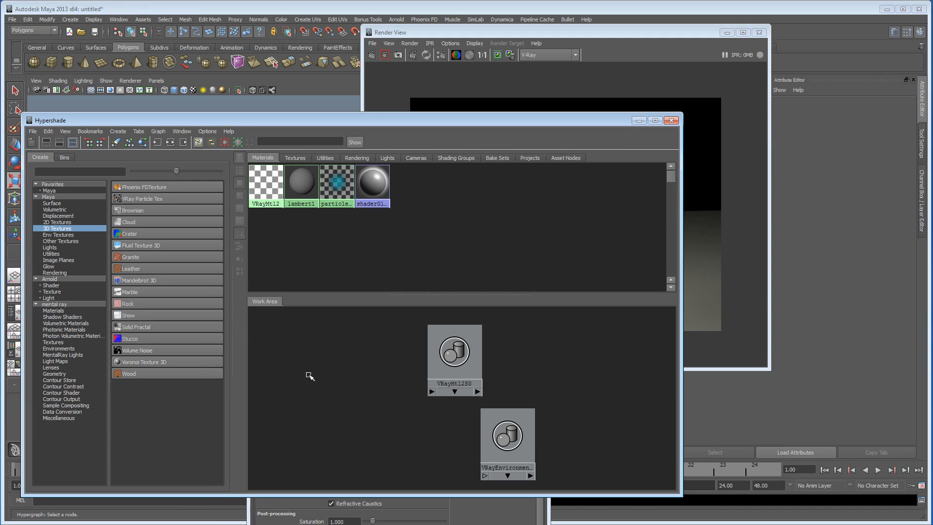
pyautogui.scroll(-2, 311, 379)
pyautogui.click(273, 356)
pyautogui.press('Delete')
pyautogui.click(455, 369)
pyautogui.click(258, 184)
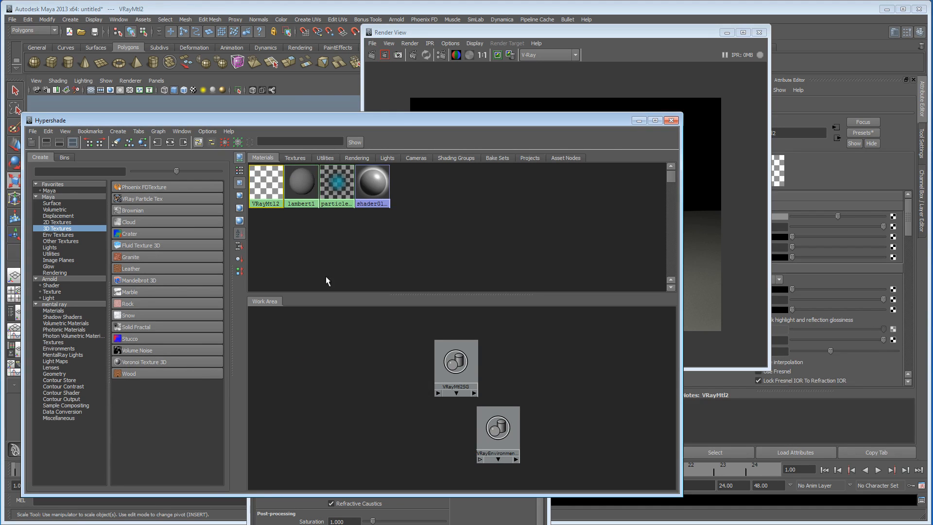
# Step: Close the render view, shrink the Hypershade window and bring the Render Settings into full view
pyautogui.moveTo(328, 122); pyautogui.dragTo(339, 101)
pyautogui.click(759, 32)
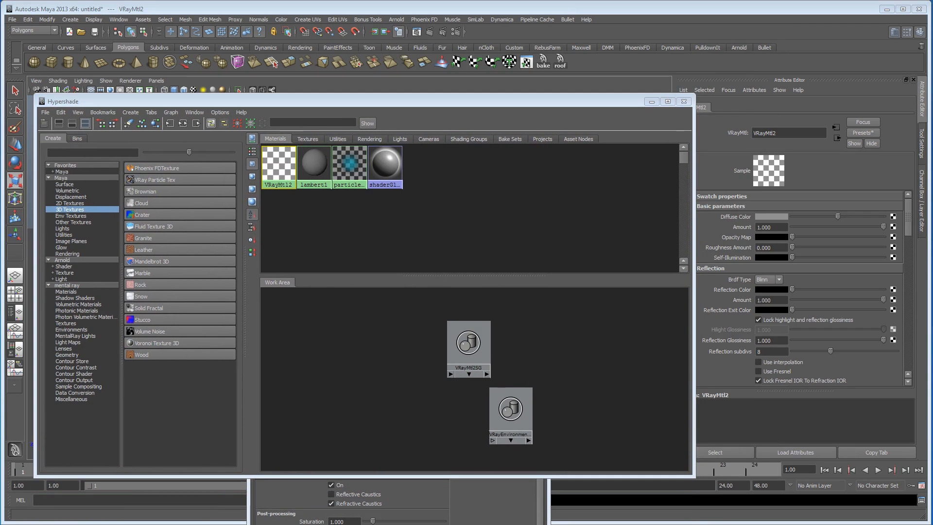
pyautogui.moveTo(416, 100)
pyautogui.mouseDown()
pyautogui.moveTo(418, 113)
pyautogui.moveTo(404, 90)
pyautogui.mouseUp()
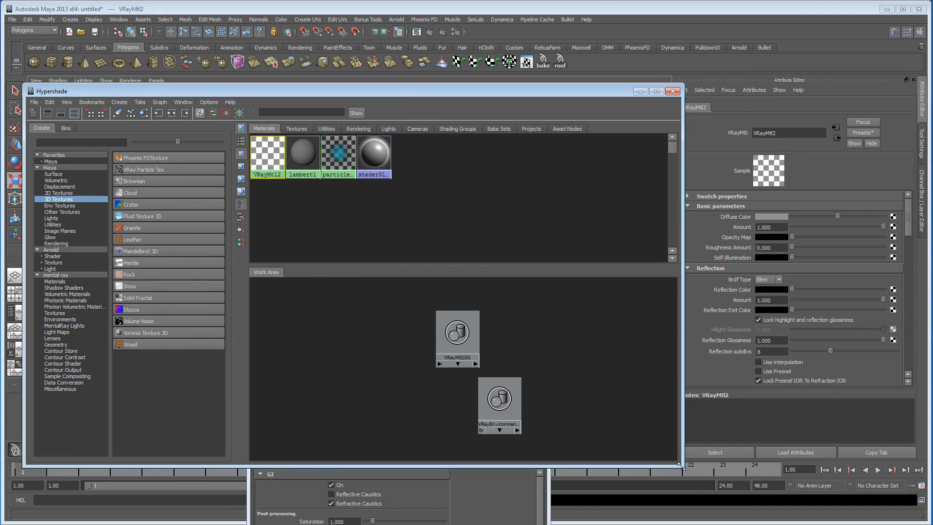
pyautogui.moveTo(679, 465); pyautogui.dragTo(647, 433)
pyautogui.click(492, 443)
pyautogui.moveTo(457, 416); pyautogui.dragTo(471, 88)
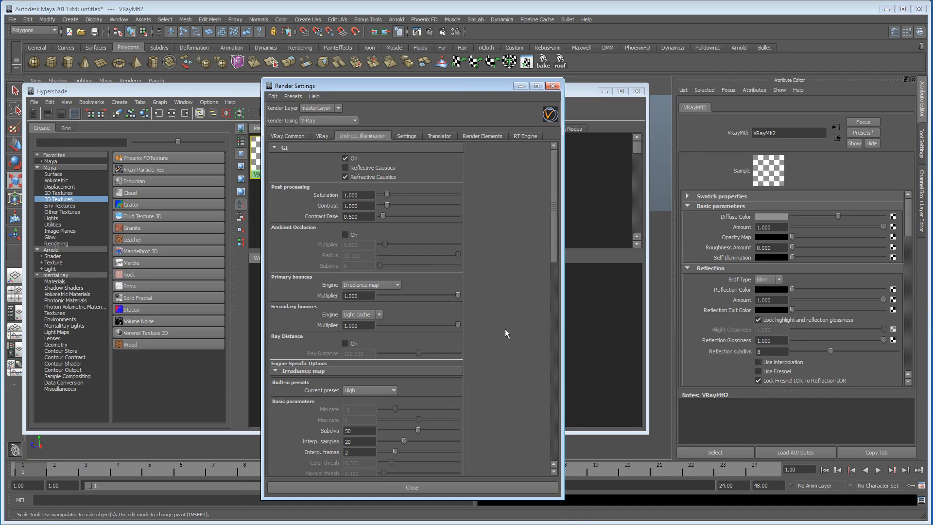
# Step: Enable Use environment volume in the V-Ray environment settings and assign a new VRay Environment Fog as the environment shader
pyautogui.click(322, 137)
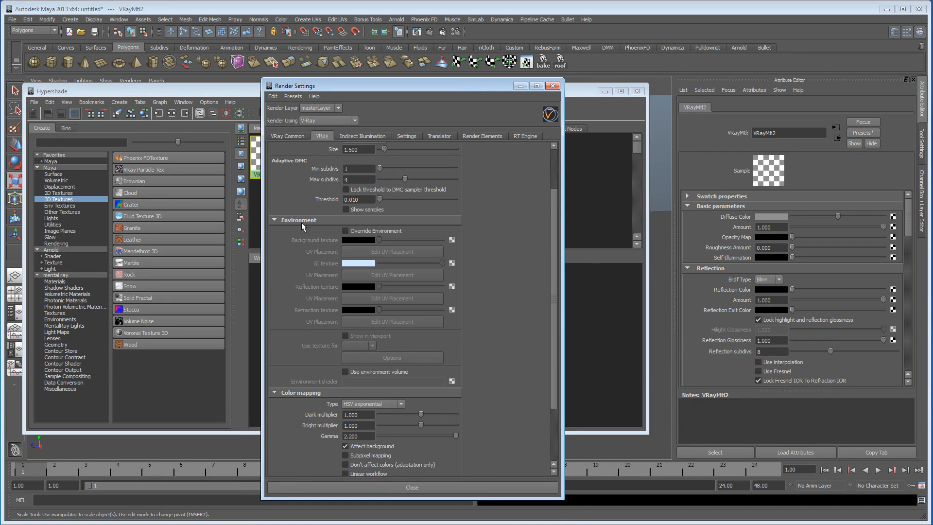
pyautogui.scroll(-3, 298, 319)
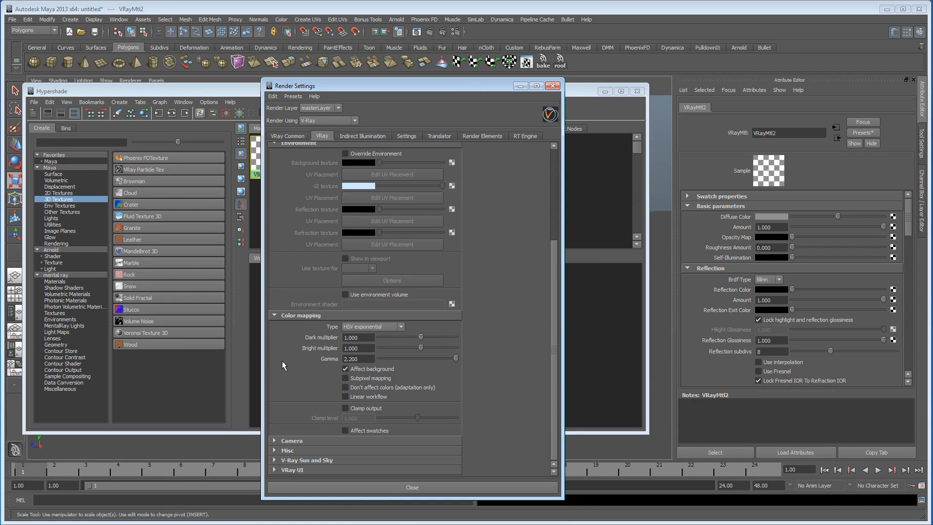
pyautogui.scroll(3, 298, 383)
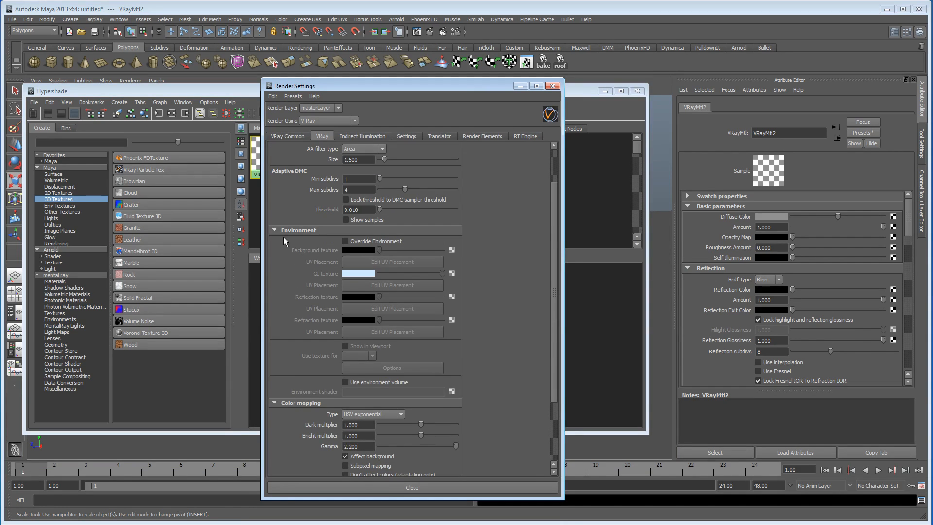
pyautogui.click(284, 232)
pyautogui.click(275, 279)
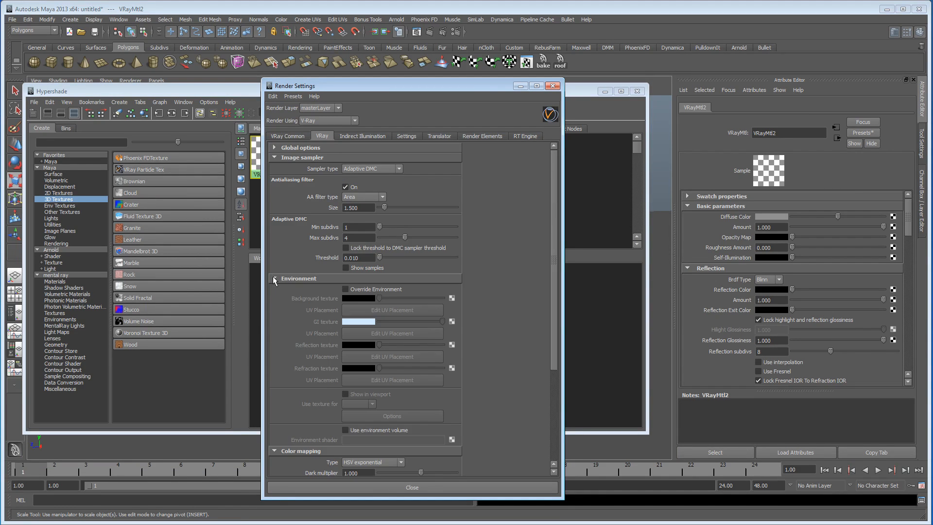
pyautogui.scroll(-2, 299, 322)
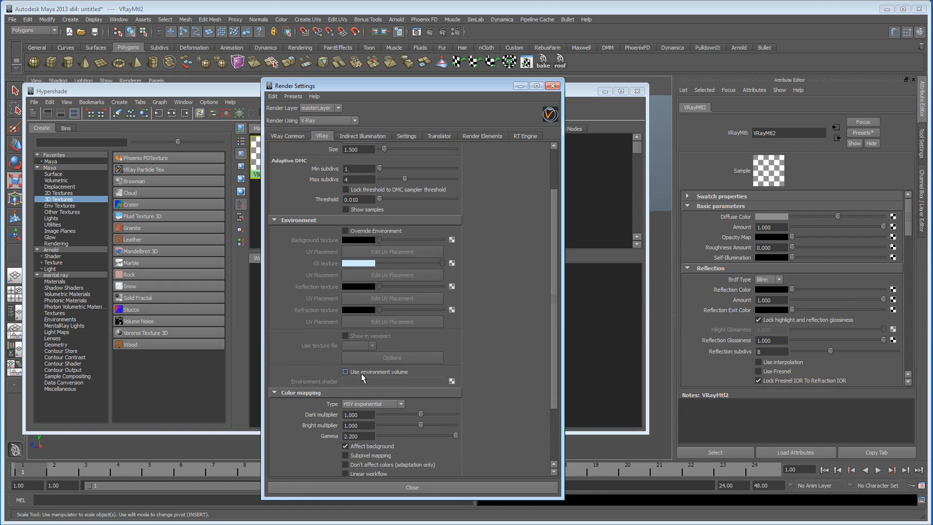
pyautogui.click(346, 372)
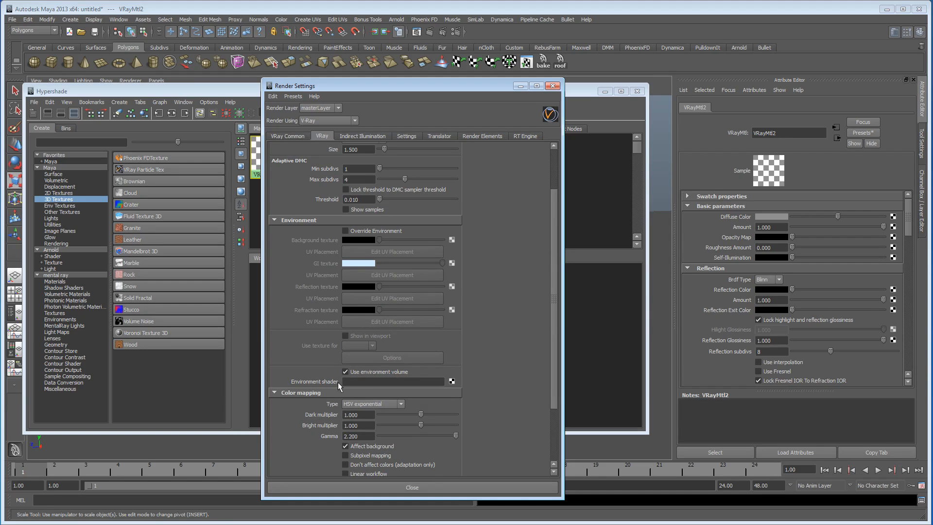
pyautogui.click(452, 381)
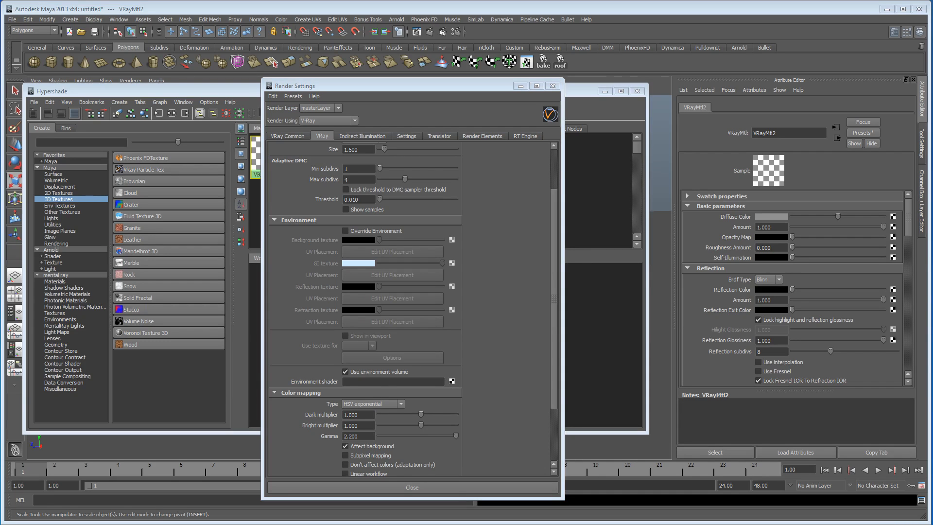
pyautogui.moveTo(189, 146); pyautogui.dragTo(121, 89)
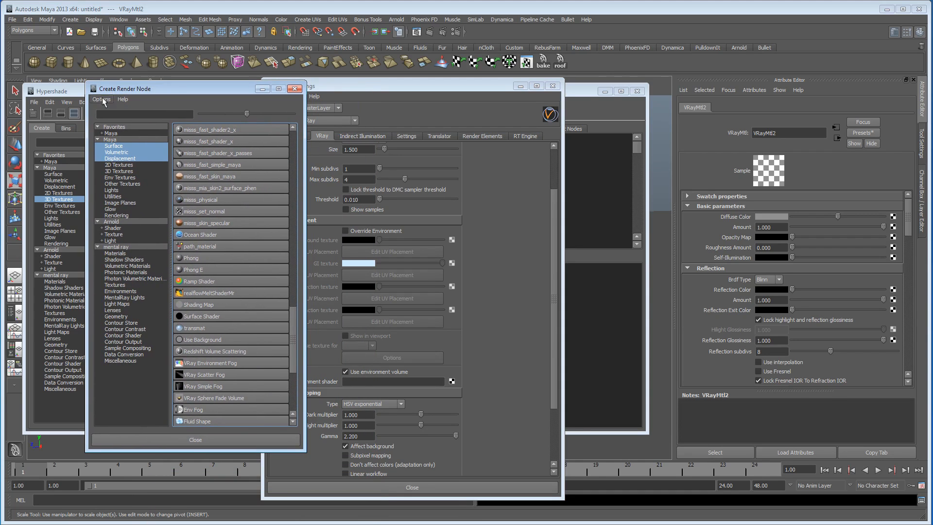
pyautogui.click(215, 363)
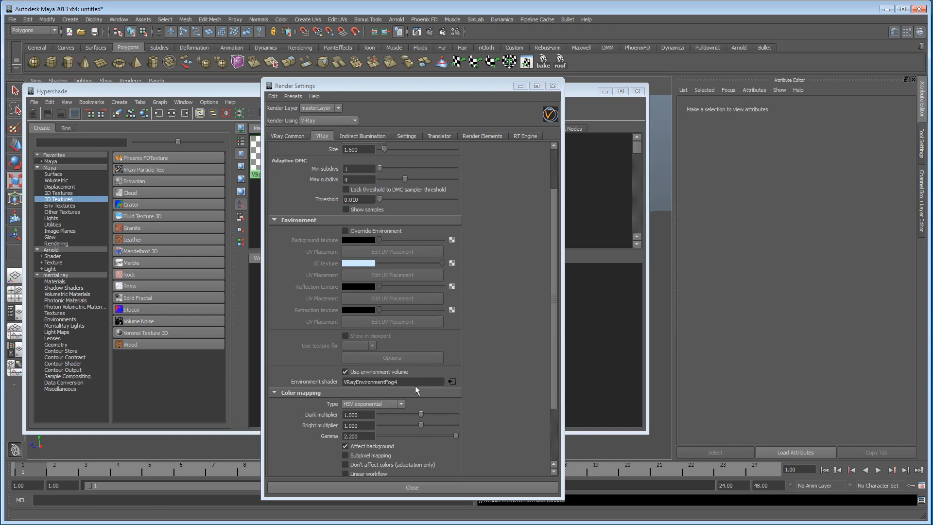
# Step: Move the Hypershade and Render Settings windows aside and open the Relationship Editor for sets
pyautogui.moveTo(374, 88); pyautogui.dragTo(365, 312)
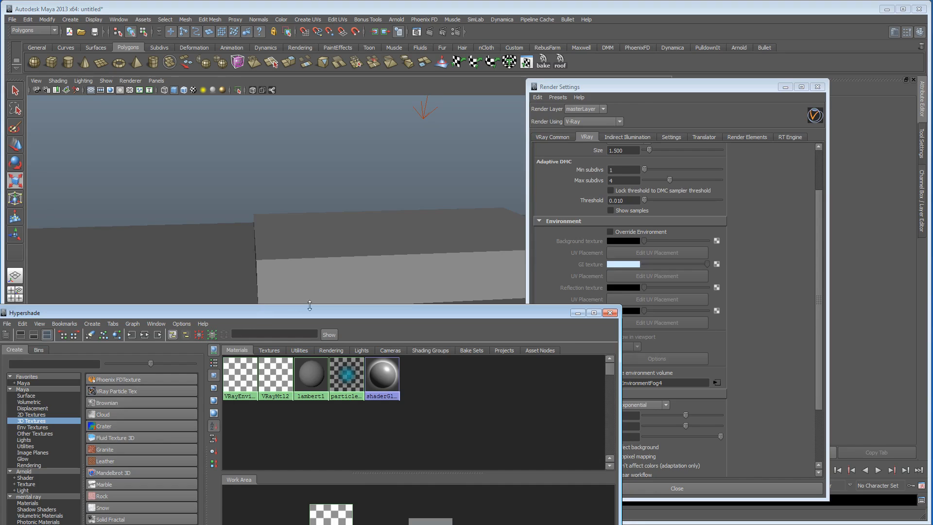
pyautogui.moveTo(590, 91); pyautogui.dragTo(521, 57)
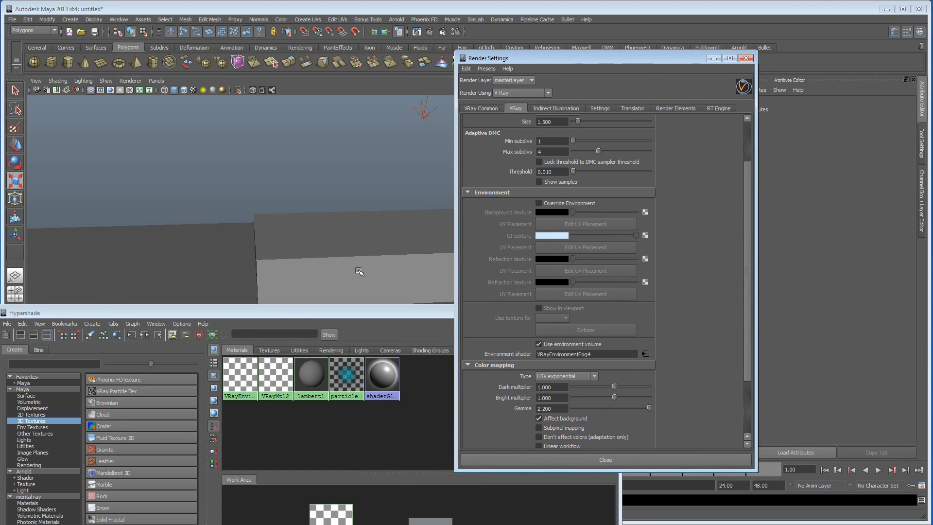
pyautogui.click(119, 19)
pyautogui.moveTo(128, 35)
pyautogui.moveTo(146, 62)
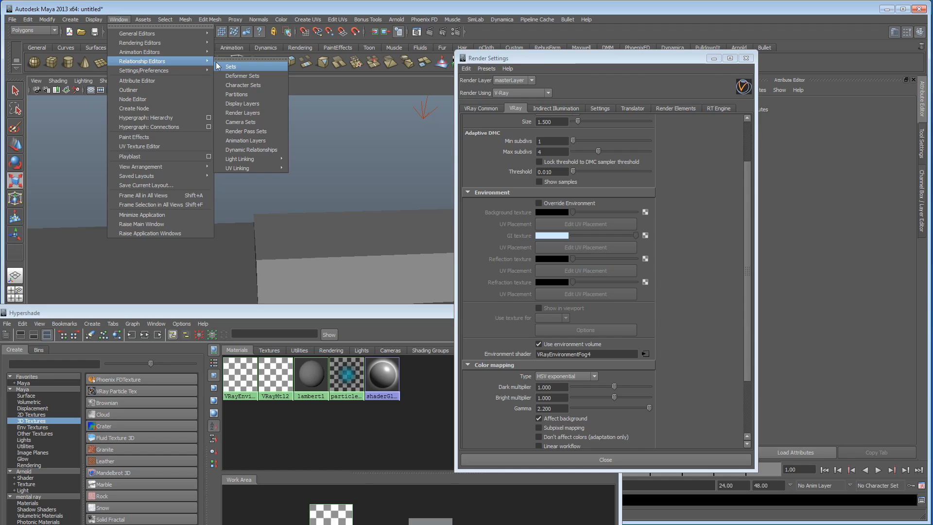
pyautogui.click(241, 67)
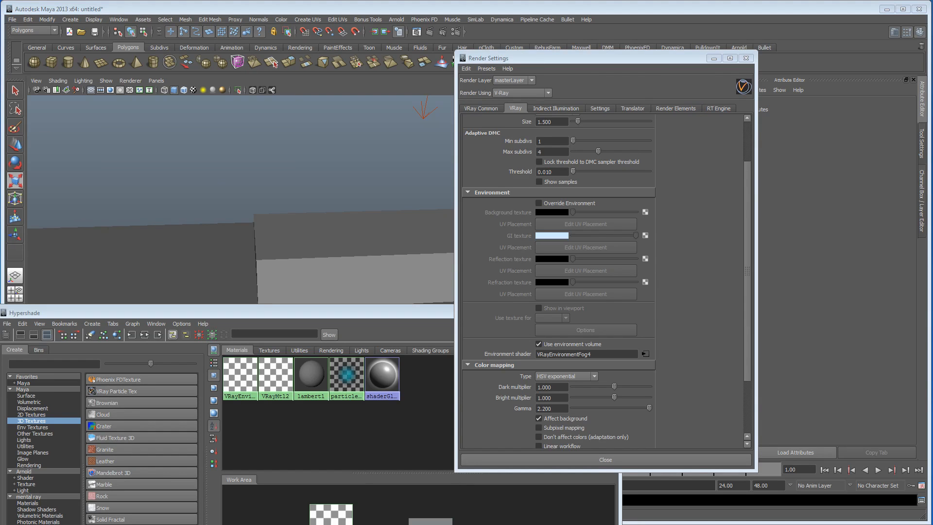
pyautogui.moveTo(315, 146); pyautogui.dragTo(298, 95)
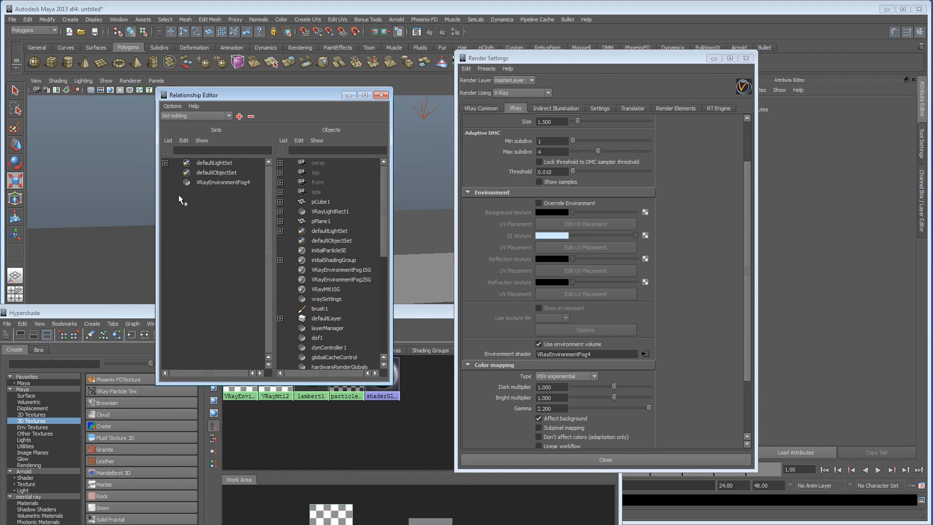
# Step: Add pCube1 to the VRayEnvironmentFog4 set and minimize the Relationship Editor
pyautogui.click(220, 183)
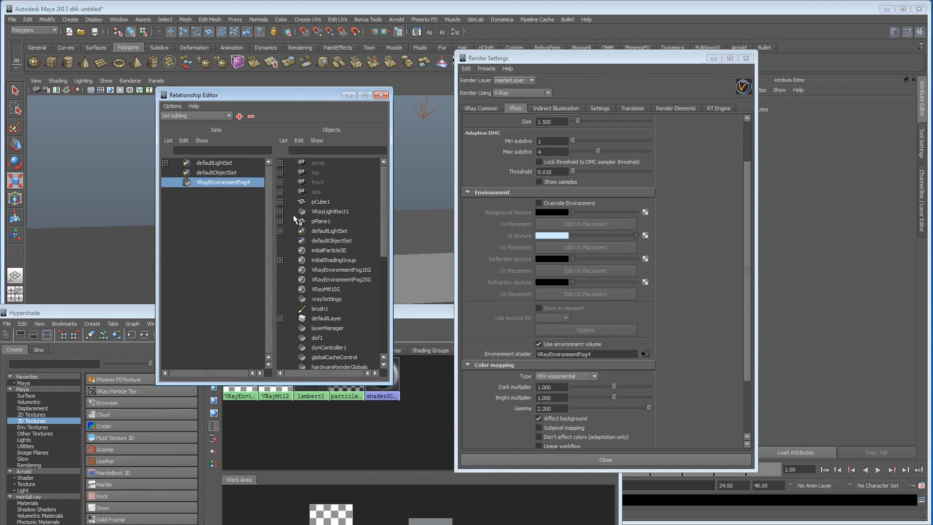
pyautogui.click(324, 202)
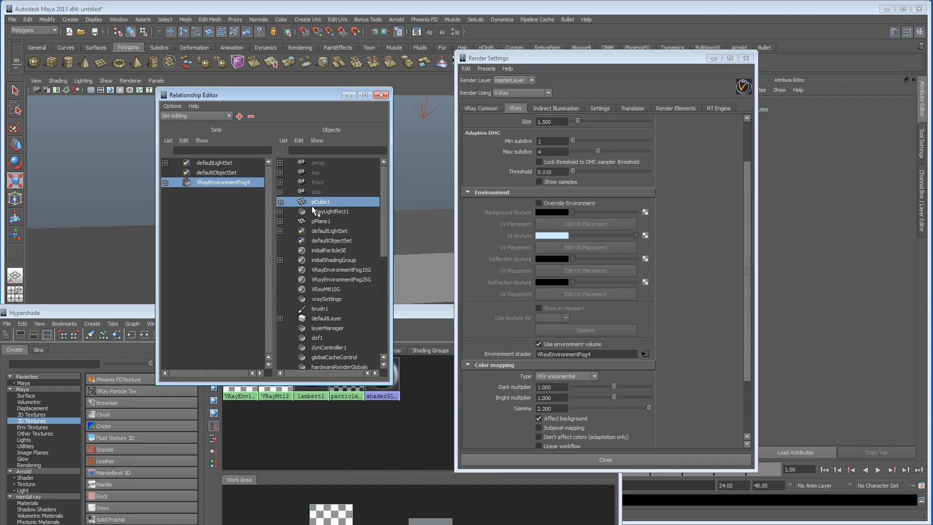
pyautogui.click(348, 95)
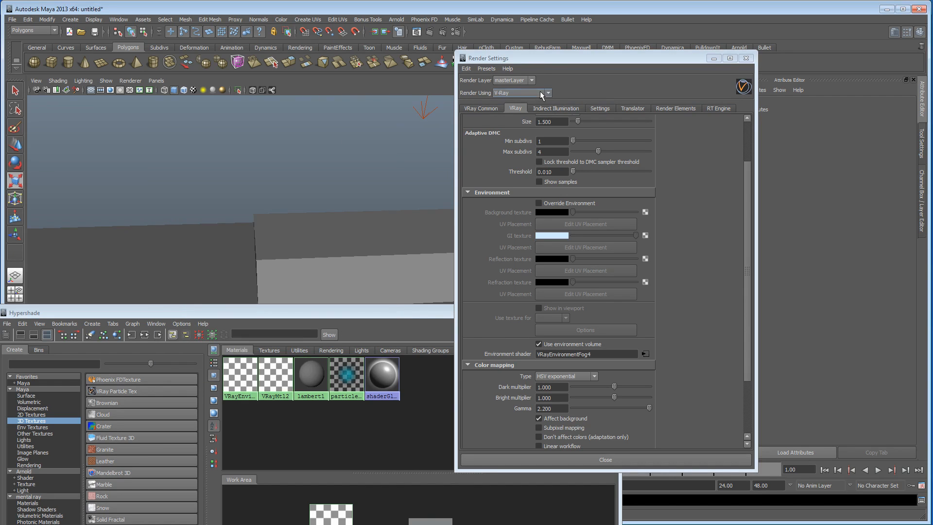
# Step: Bring the Hypershade back into view and graph the input and output connections of VRayEnvironmentFog4
pyautogui.moveTo(532, 60); pyautogui.dragTo(543, 61)
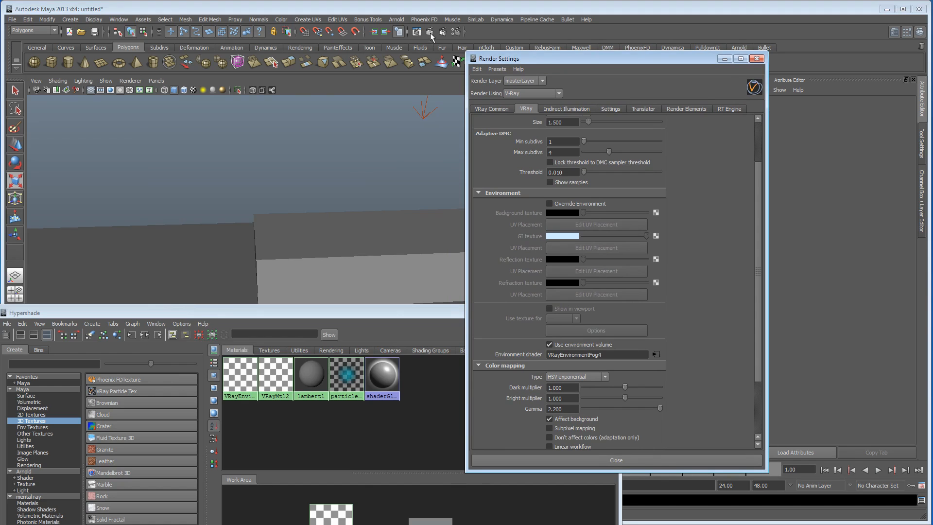
pyautogui.moveTo(335, 310); pyautogui.dragTo(368, 134)
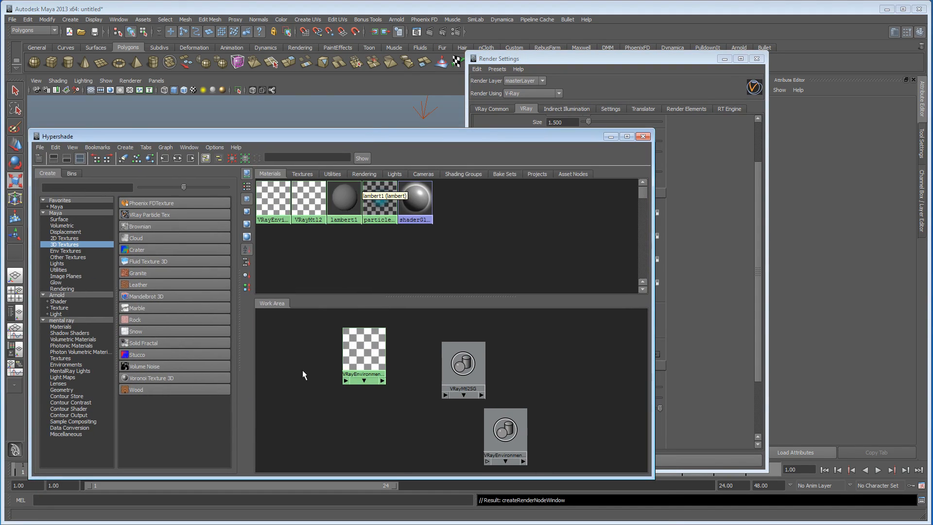
pyautogui.click(280, 204)
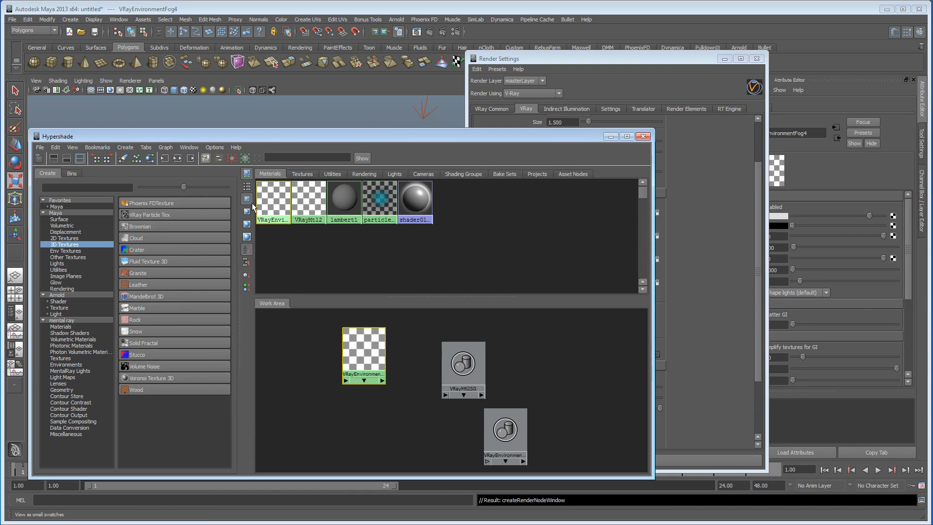
pyautogui.click(177, 159)
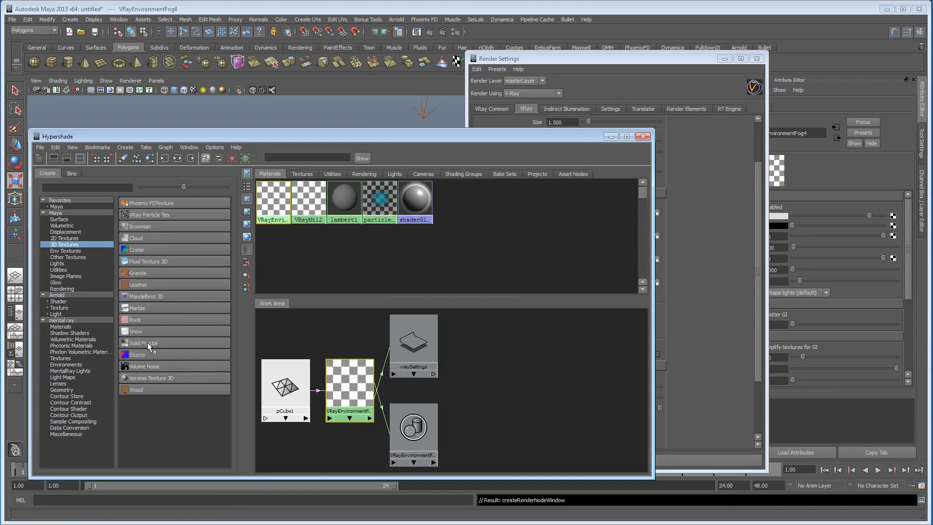
# Step: Create a Marble 3D texture and connect it to the Fog density of VRayEnvironmentFog4, closing the Render Settings
pyautogui.click(160, 308)
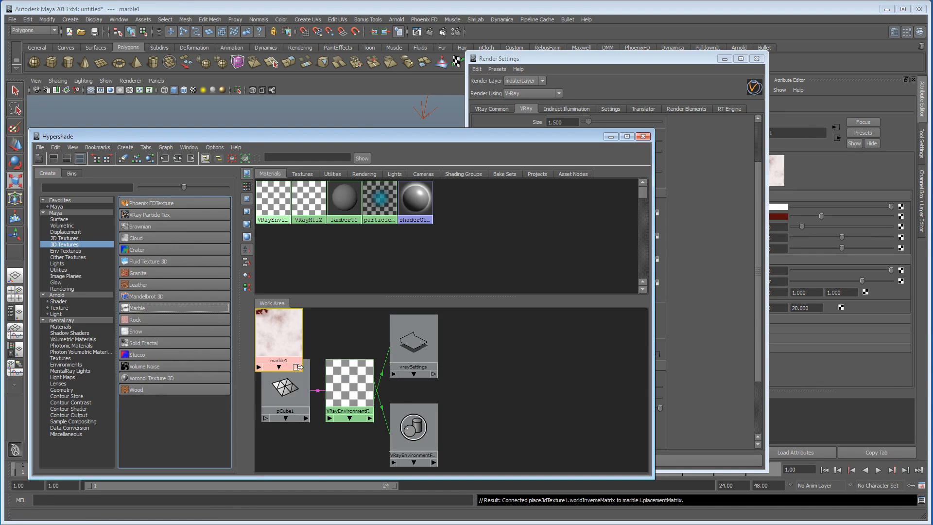
pyautogui.click(342, 386)
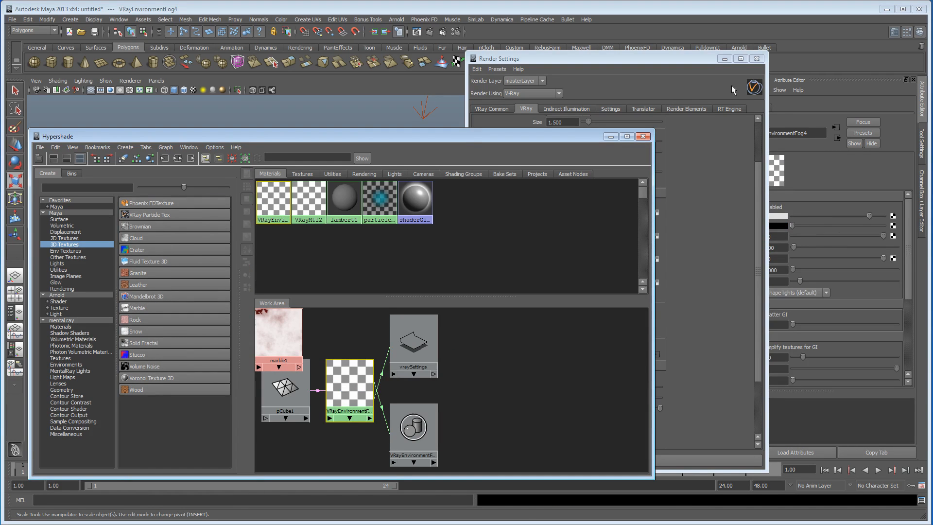
pyautogui.click(757, 59)
pyautogui.moveTo(361, 138); pyautogui.dragTo(354, 124)
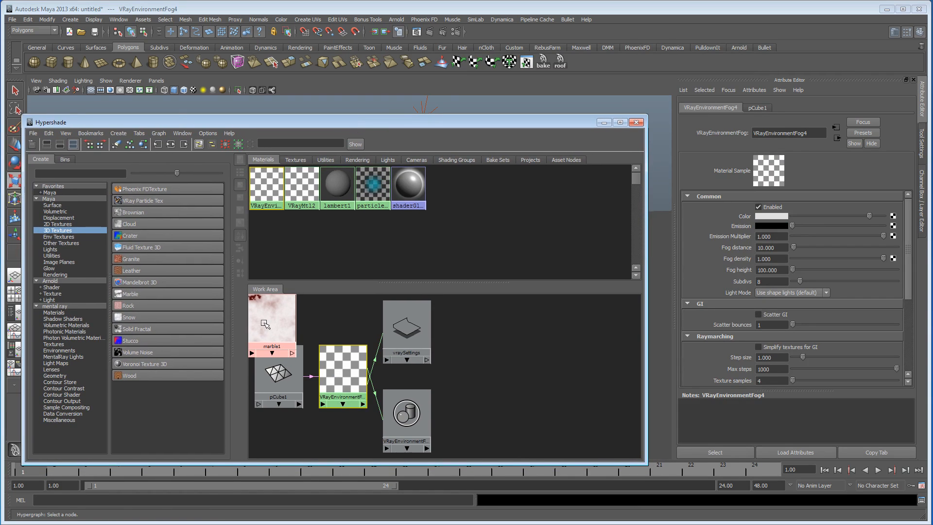
pyautogui.moveTo(265, 324); pyautogui.dragTo(754, 262, button='middle')
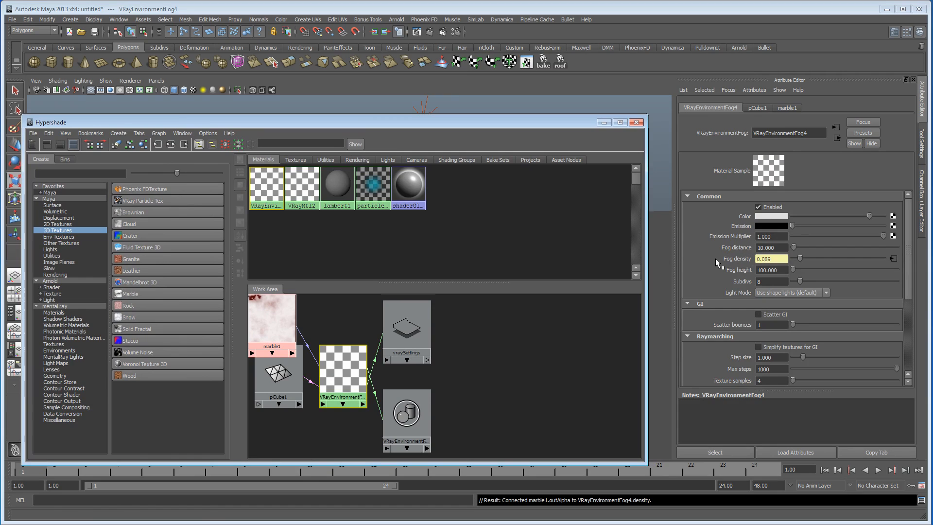
# Step: Give the marble texture a black vein color, vein width 0.299, diffusion 0.574 and contrast 0.123
pyautogui.click(268, 323)
pyautogui.moveTo(804, 218); pyautogui.dragTo(752, 215)
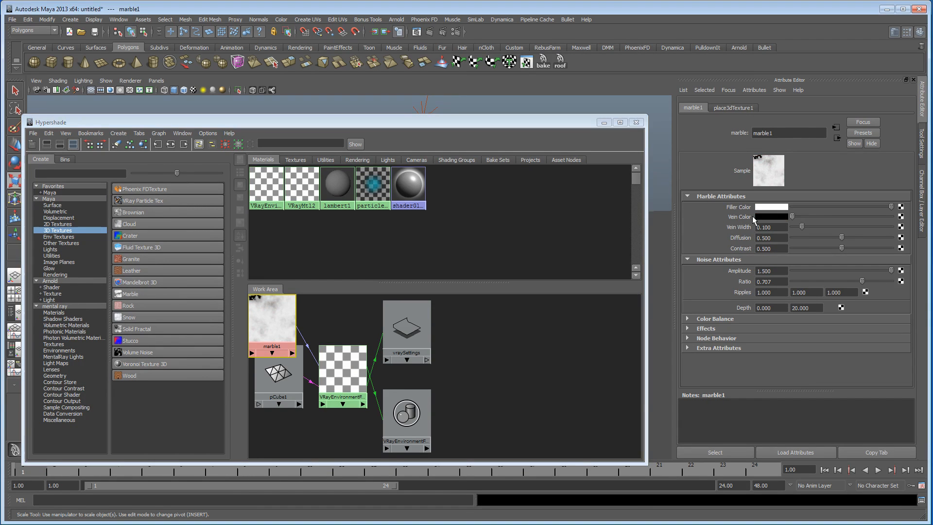
pyautogui.moveTo(847, 250); pyautogui.dragTo(822, 227)
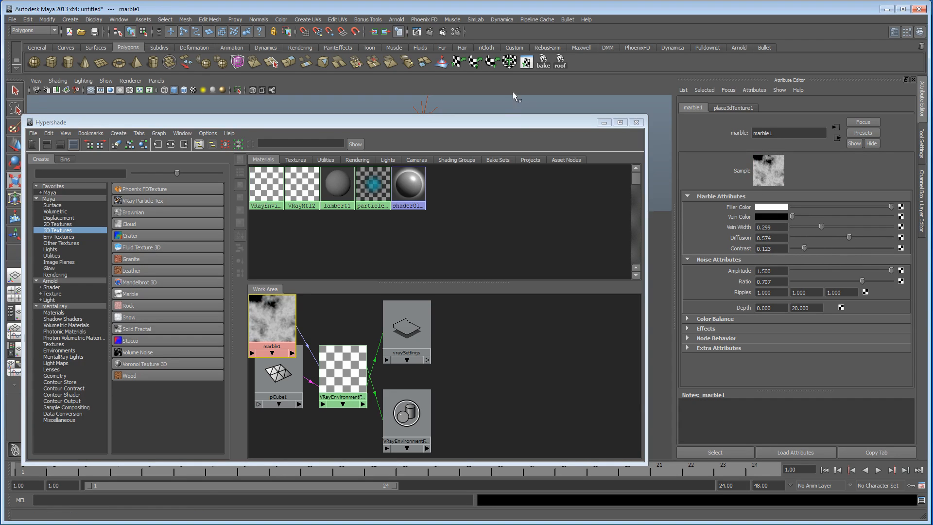
# Step: Scale the marble's 3D placement node to about 26.9 in X and 18.3 in Z, and raise it to about 15.3 in Y
pyautogui.moveTo(507, 126); pyautogui.dragTo(580, 451)
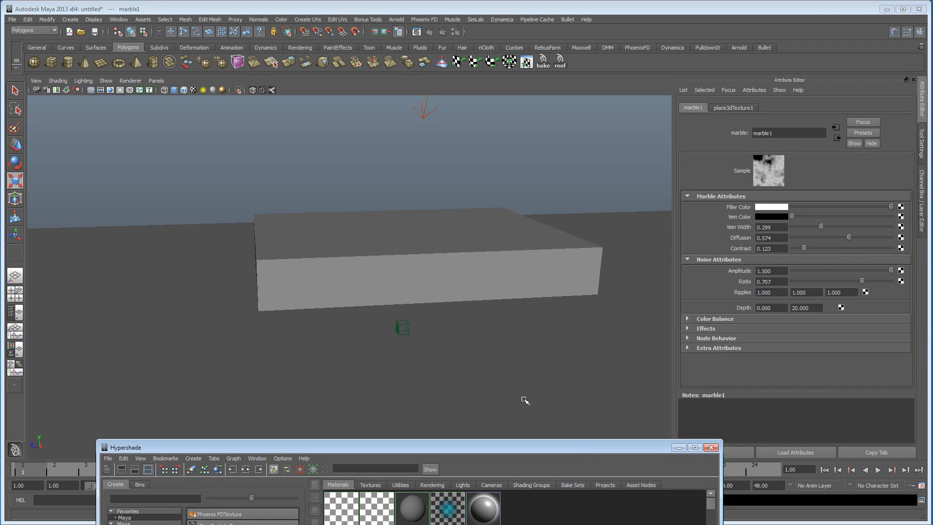
pyautogui.click(399, 326)
pyautogui.keyDown('alt'); pyautogui.moveTo(345, 340); pyautogui.dragTo(598, 396); pyautogui.keyUp('alt')
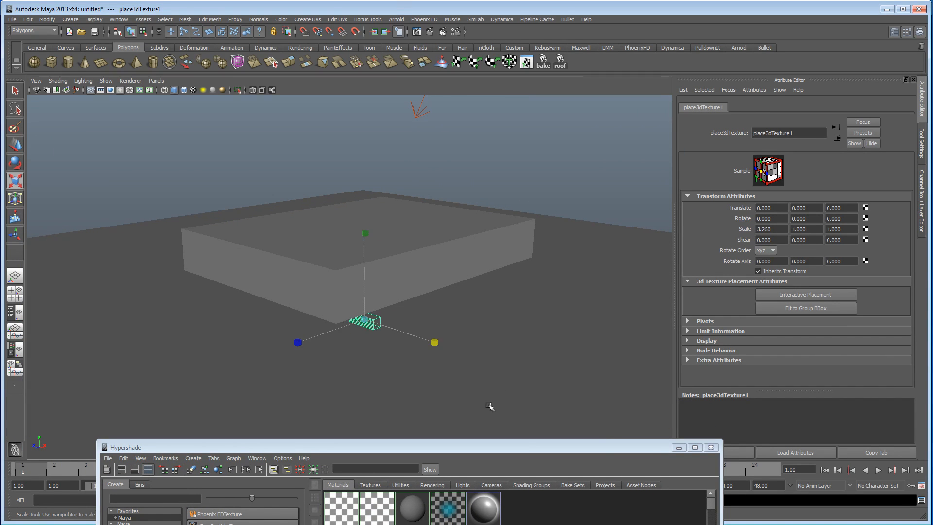
pyautogui.moveTo(435, 342); pyautogui.dragTo(719, 466)
pyautogui.moveTo(435, 342); pyautogui.dragTo(500, 363)
pyautogui.press('w')
pyautogui.moveTo(366, 240); pyautogui.dragTo(208, 287)
# Step: Enlarge the texture placement around the box to a scale of about 29.3 in Z and 17.8 in Y
pyautogui.press('r')
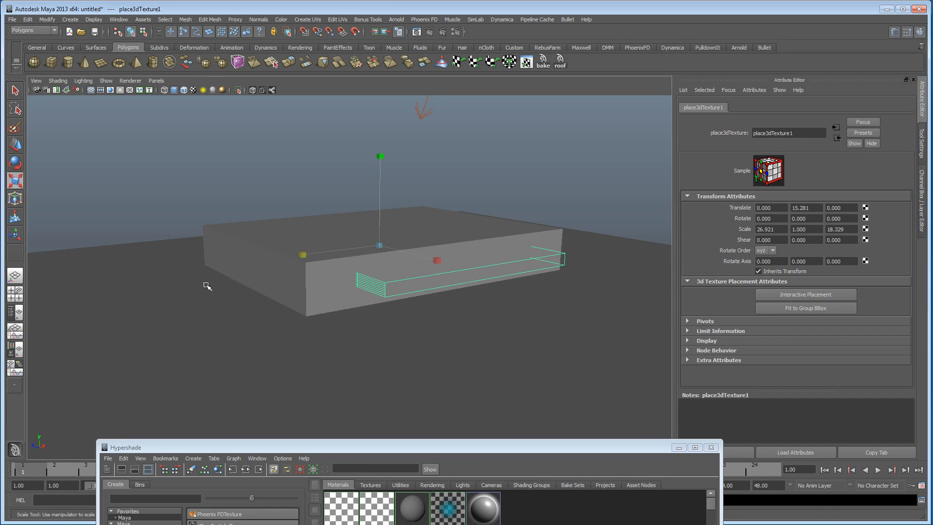
pyautogui.moveTo(301, 255); pyautogui.dragTo(354, 289)
pyautogui.moveTo(298, 157); pyautogui.dragTo(299, 117)
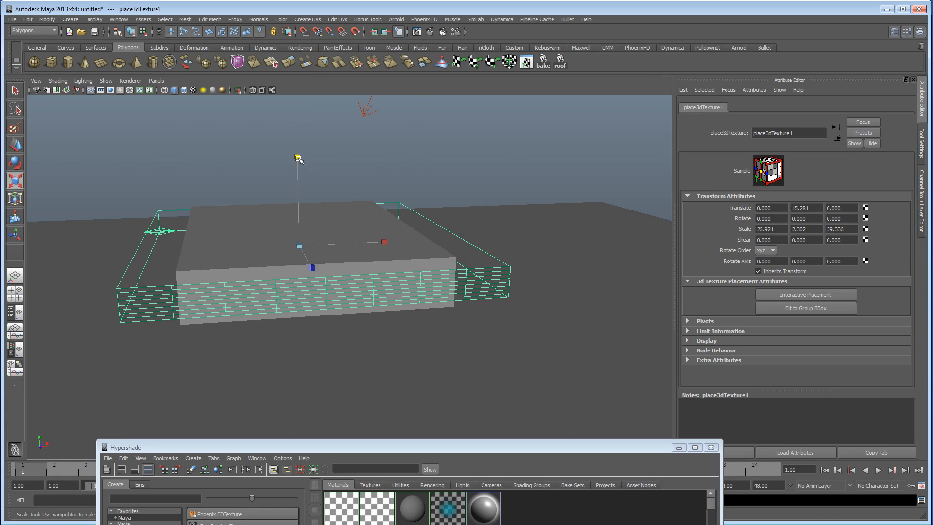
pyautogui.moveTo(298, 160); pyautogui.dragTo(298, 95)
pyautogui.moveTo(299, 156); pyautogui.dragTo(307, 60)
# Step: Render the fog box from a closer, lower camera angle, and close the render view
pyautogui.keyDown('alt'); pyautogui.moveTo(307, 99); pyautogui.dragTo(271, 208); pyautogui.keyUp('alt')
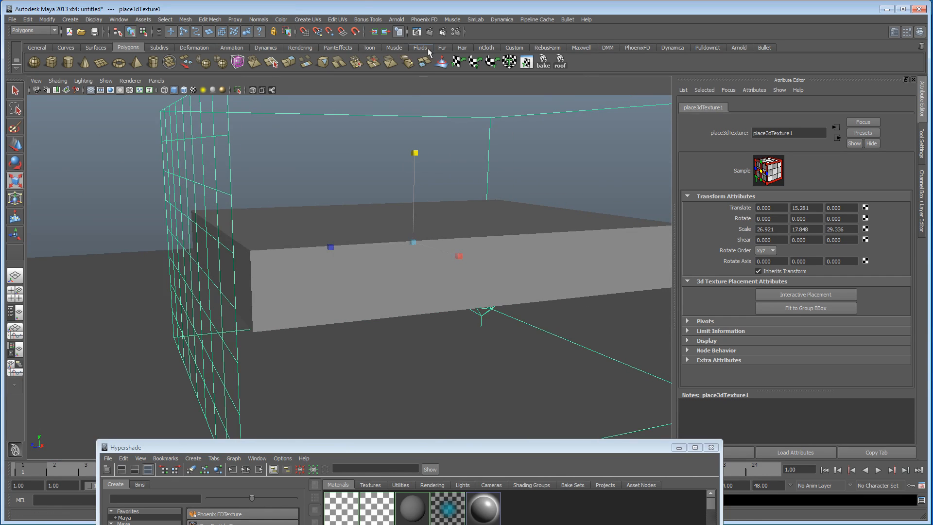
pyautogui.click(430, 32)
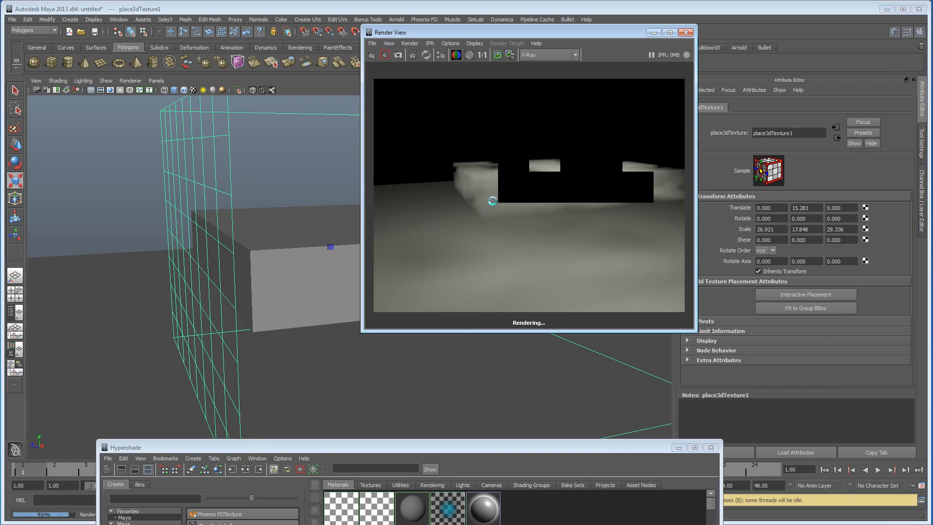
pyautogui.click(685, 32)
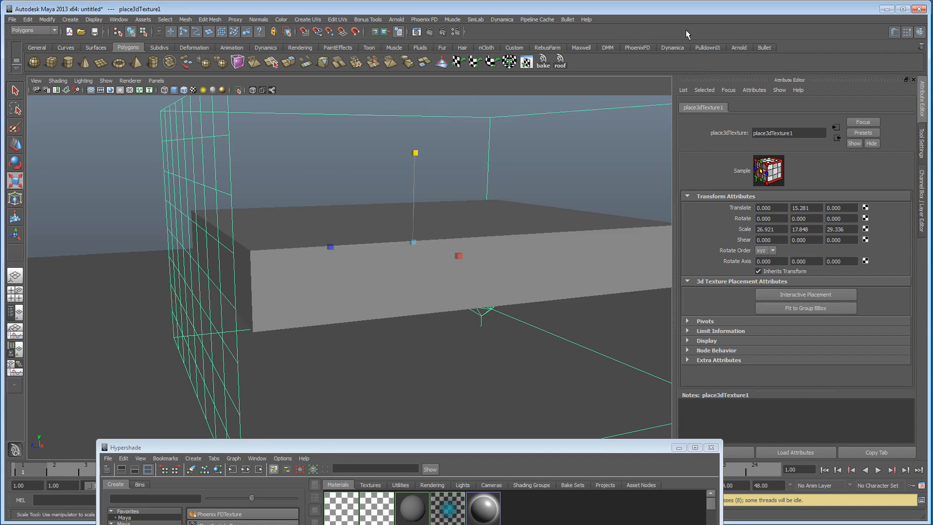
# Step: Move the camera into the fog box's volume, render from there, and close the render view
pyautogui.scroll(8, 347, 282)
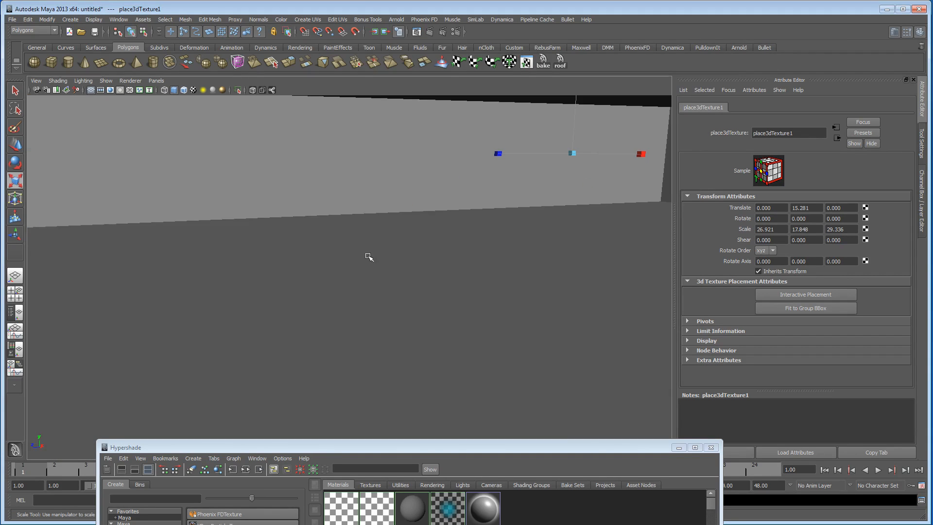
pyautogui.keyDown('alt'); pyautogui.moveTo(422, 180); pyautogui.dragTo(427, 306, button='middle'); pyautogui.keyUp('alt')
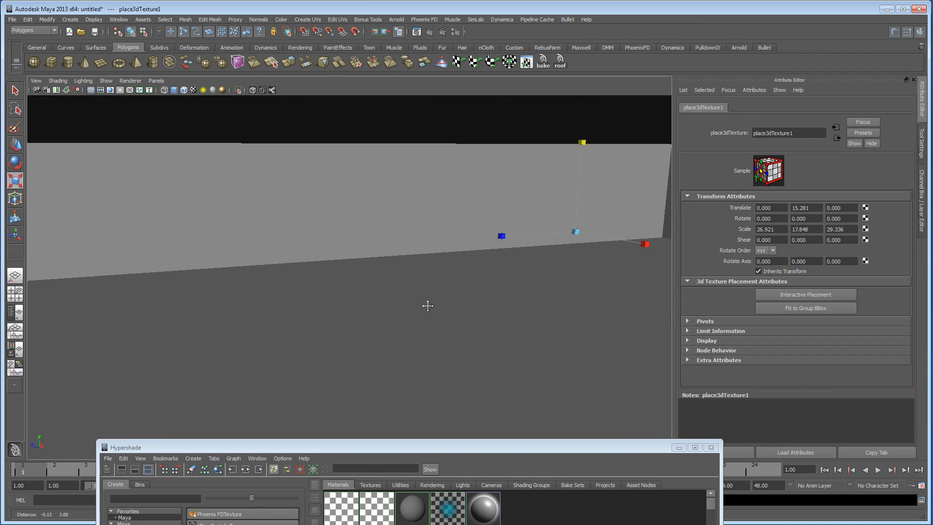
pyautogui.keyDown('alt'); pyautogui.moveTo(406, 227); pyautogui.dragTo(424, 205, button='middle'); pyautogui.keyUp('alt')
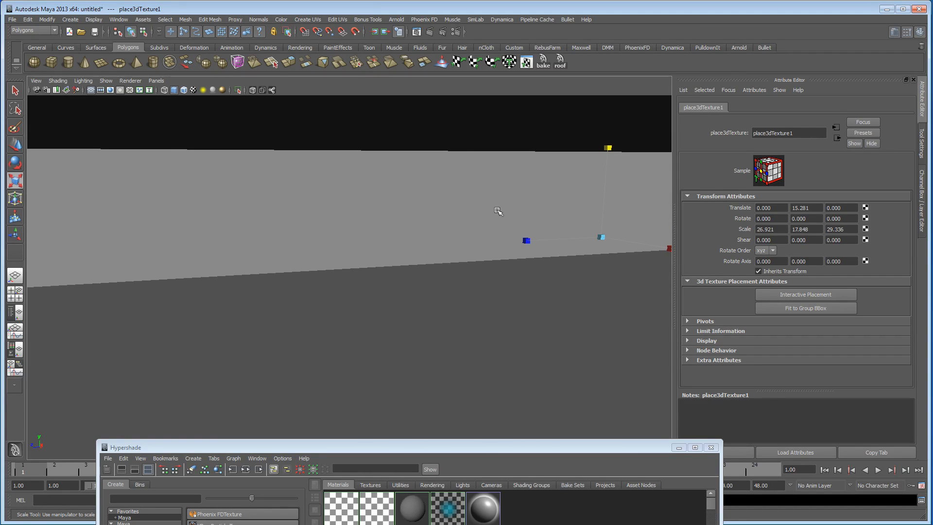
pyautogui.click(429, 32)
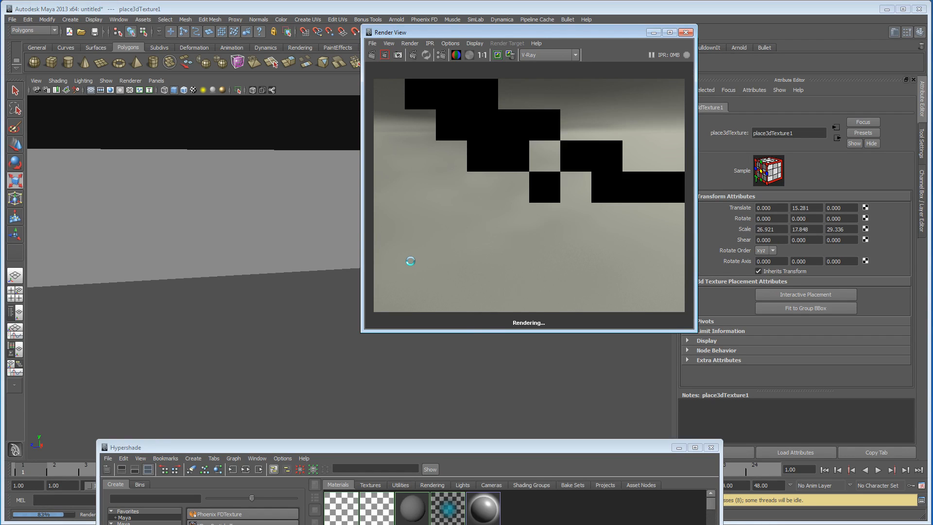
pyautogui.click(687, 32)
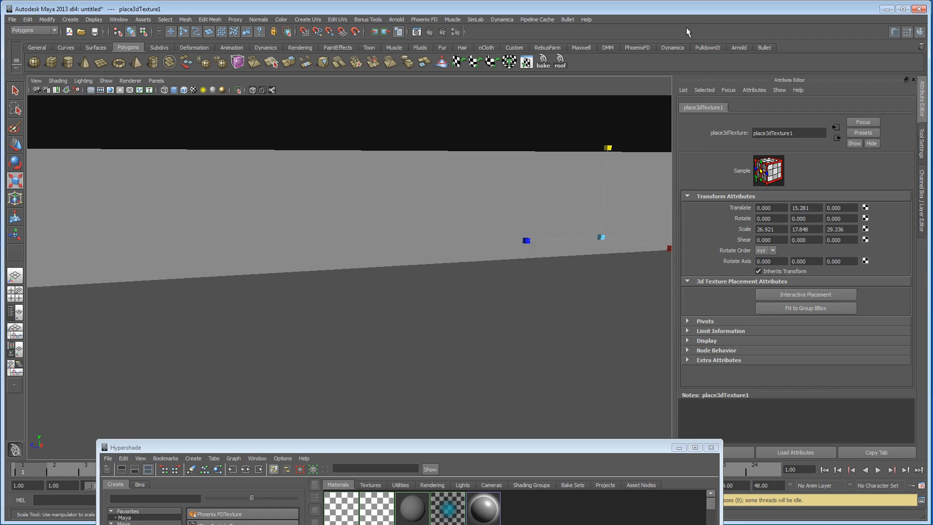
# Step: Examine the fog box and its surrounding texture placement from outside and underneath
pyautogui.scroll(-6, 386, 279)
pyautogui.keyDown('alt'); pyautogui.moveTo(365, 292); pyautogui.dragTo(304, 254); pyautogui.keyUp('alt')
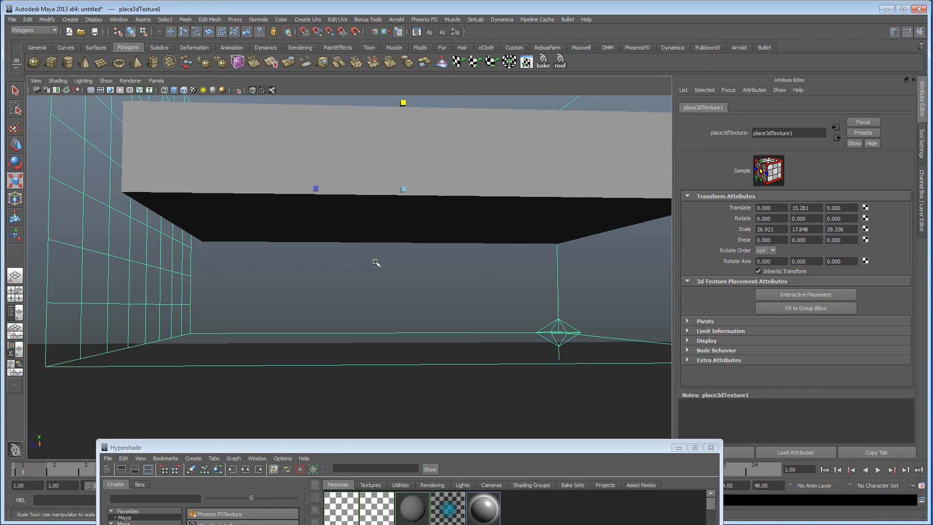
pyautogui.keyDown('alt'); pyautogui.moveTo(375, 262); pyautogui.dragTo(369, 185, button='middle'); pyautogui.keyUp('alt')
pyautogui.keyDown('alt'); pyautogui.moveTo(369, 185); pyautogui.dragTo(409, 210, button='right'); pyautogui.keyUp('alt')
pyautogui.keyDown('alt'); pyautogui.moveTo(409, 211); pyautogui.dragTo(409, 262, button='middle'); pyautogui.keyUp('alt')
pyautogui.keyDown('alt'); pyautogui.moveTo(409, 263); pyautogui.dragTo(398, 252); pyautogui.keyUp('alt')
pyautogui.keyDown('alt'); pyautogui.moveTo(398, 253); pyautogui.dragTo(452, 254, button='right'); pyautogui.keyUp('alt')
pyautogui.keyDown('alt'); pyautogui.moveTo(436, 254); pyautogui.dragTo(339, 260); pyautogui.keyUp('alt')
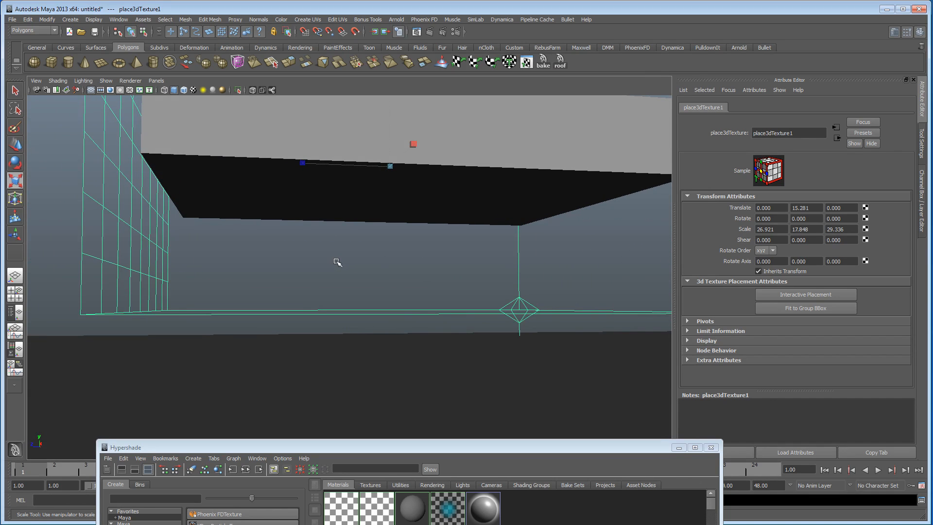